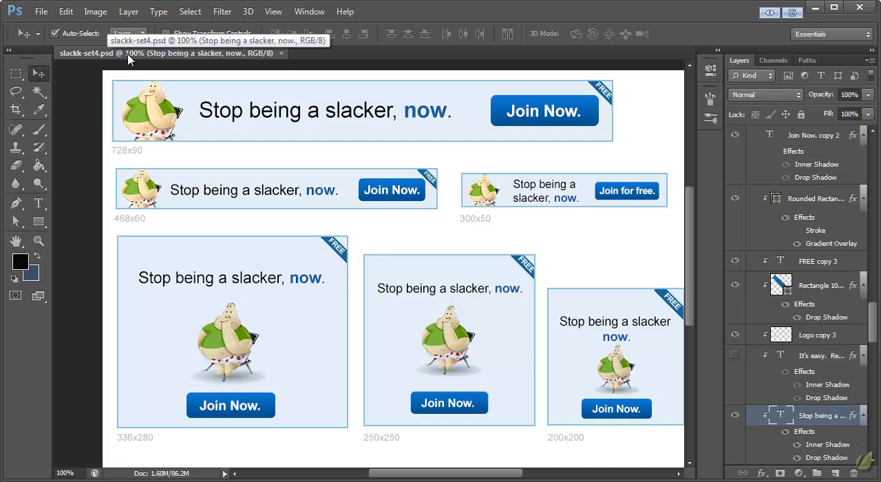
- Close slackk-set4.psd and open slackk-set1.psd from the slackk folder
{"action": "left_click", "coordinate": [281, 53]}
{"action": "left_click", "coordinate": [40, 12]}
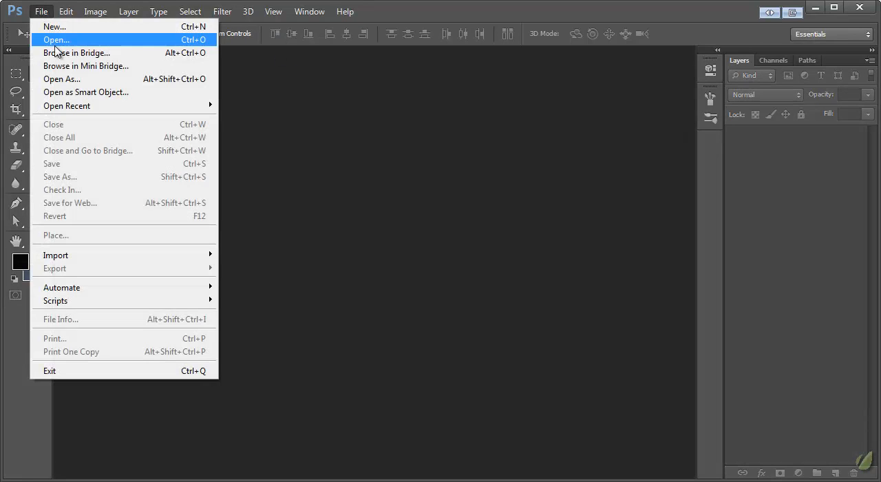
{"action": "left_click", "coordinate": [51, 37]}
{"action": "double_click", "coordinate": [509, 79]}
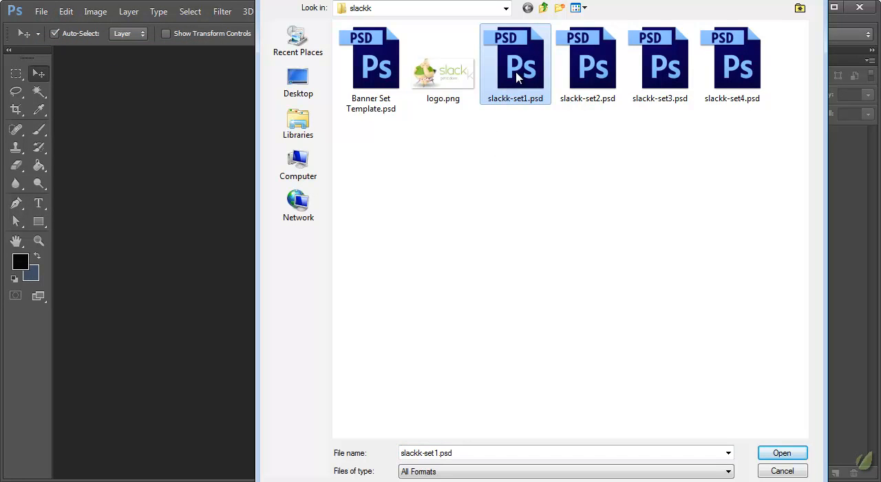
- Hide the 120x600 and 160x600 banner groups and show the 728x90 and 336x280 groups
{"action": "left_click", "coordinate": [38, 241]}
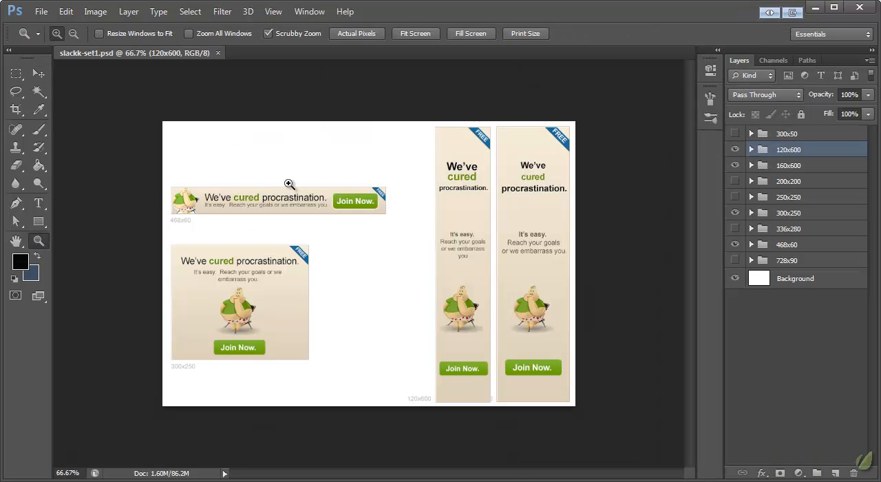
{"action": "left_click", "coordinate": [289, 182]}
{"action": "left_click", "coordinate": [430, 276]}
{"action": "right_click", "coordinate": [350, 242]}
{"action": "left_click", "coordinate": [370, 268]}
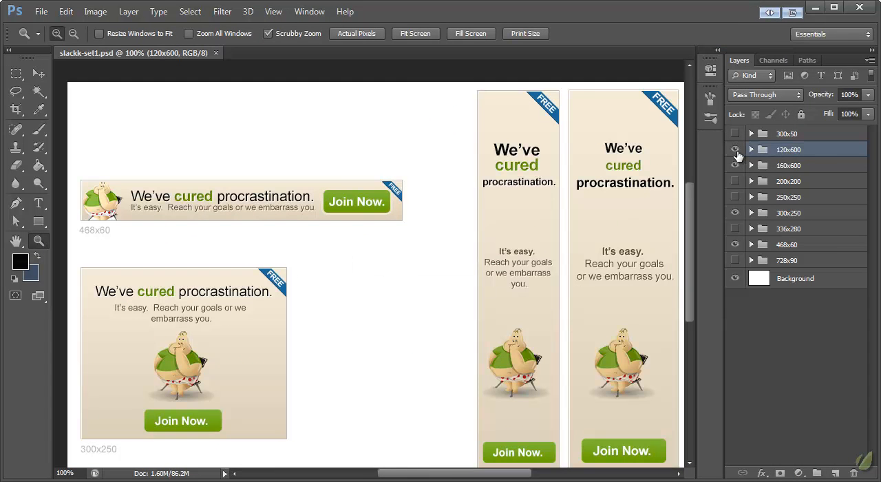
{"action": "left_click_drag", "start_coordinate": [735, 150], "coordinate": [738, 173]}
{"action": "left_click", "coordinate": [735, 260]}
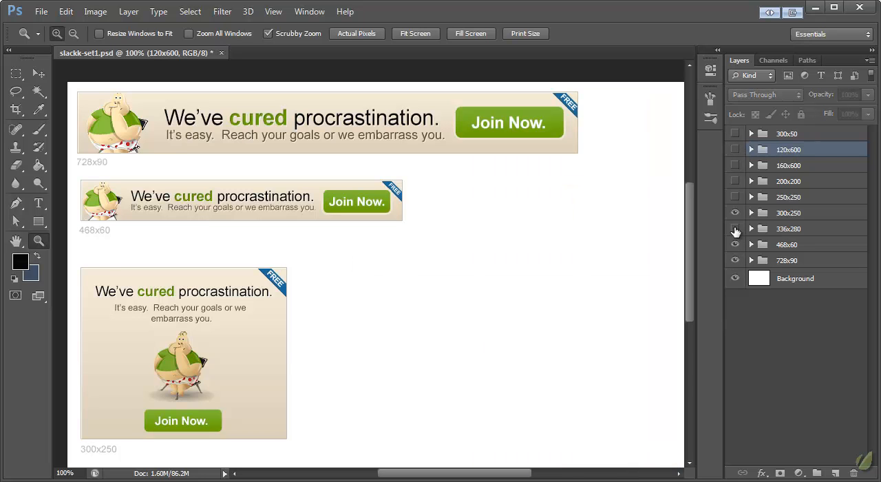
{"action": "left_click", "coordinate": [735, 229]}
- Turn off layer auto-selection and move the 300x250 banner group to the right of the 336x280 banner
{"action": "left_click", "coordinate": [798, 213]}
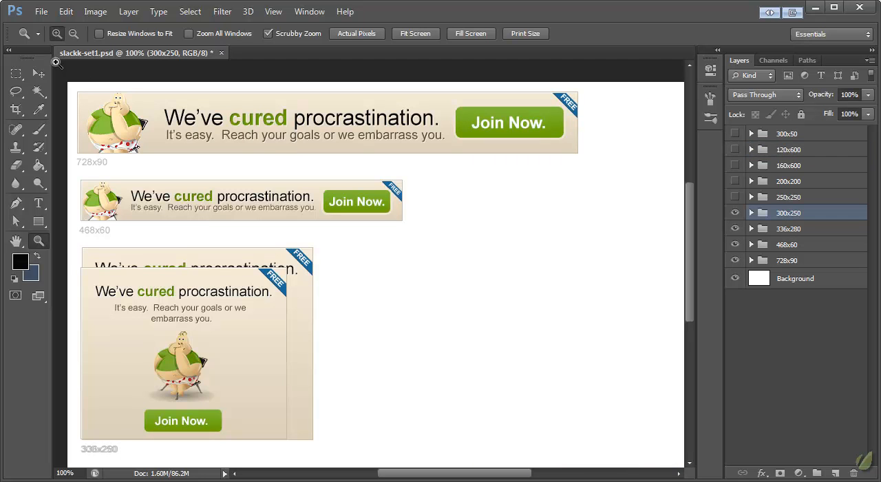
{"action": "left_click", "coordinate": [38, 73]}
{"action": "left_click", "coordinate": [69, 34]}
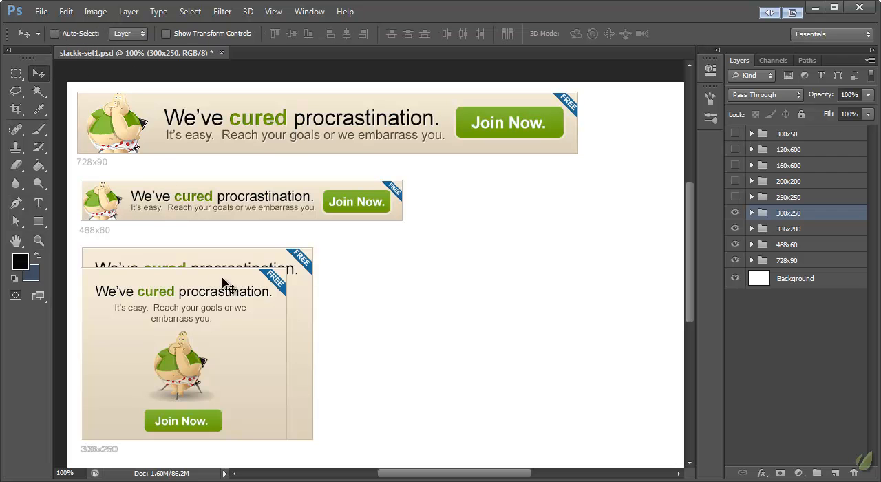
{"action": "left_click_drag", "start_coordinate": [190, 297], "coordinate": [429, 291]}
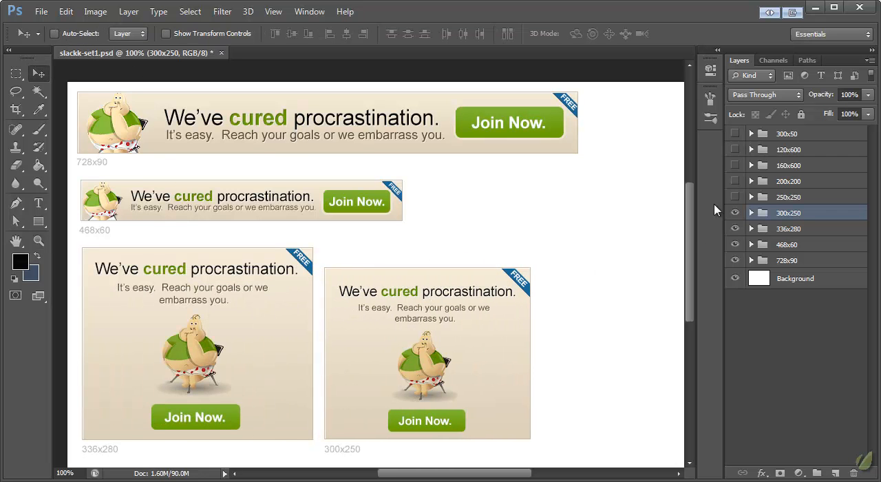
- Show the 200x200 banner group and move it slightly right, beside the 300x250 banner
{"action": "left_click", "coordinate": [737, 181]}
{"action": "left_click_drag", "start_coordinate": [580, 363], "coordinate": [613, 362]}
{"action": "key", "text": "ctrl+z"}
{"action": "left_click", "coordinate": [772, 182]}
{"action": "left_click_drag", "start_coordinate": [558, 355], "coordinate": [590, 353]}
- Show the 300x50 banner group beside the 468x60 banner
{"action": "left_click", "coordinate": [735, 133]}
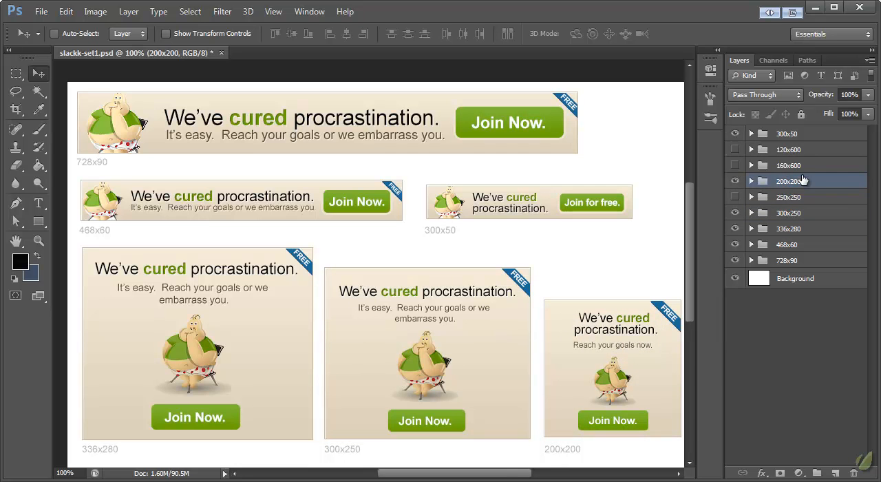
{"action": "mouse_move", "coordinate": [515, 475]}
{"action": "left_mouse_down"}
{"action": "mouse_move", "coordinate": [499, 475]}
{"action": "mouse_move", "coordinate": [519, 477]}
{"action": "left_mouse_up"}
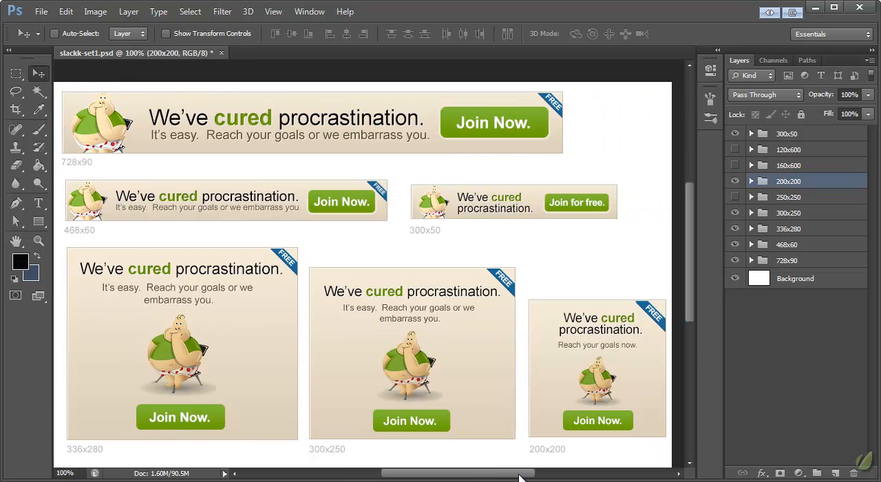
{"action": "left_click", "coordinate": [786, 136]}
{"action": "left_click", "coordinate": [769, 183]}
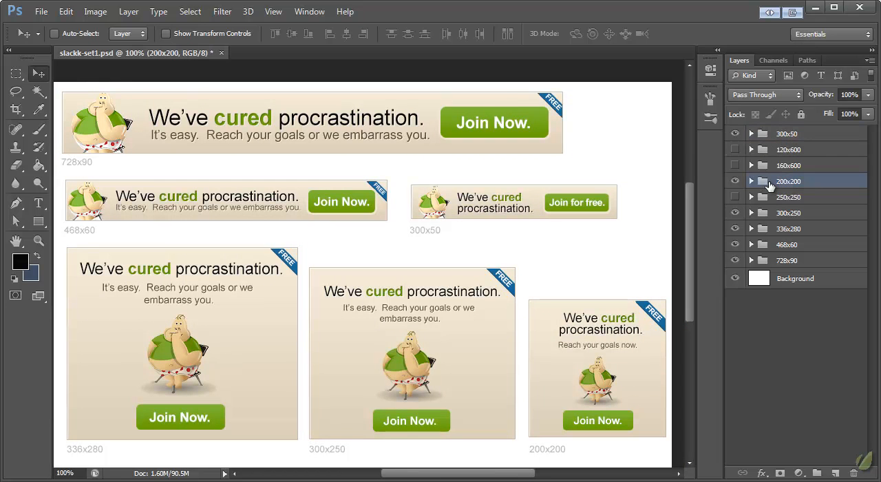
- Save a copy of the banner file under the name slackk-set1-flat.psd
{"action": "left_click", "coordinate": [42, 12]}
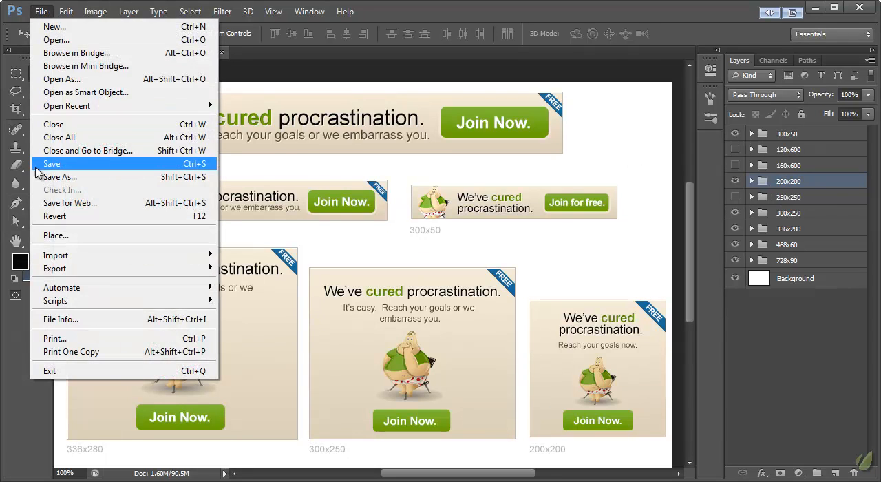
{"action": "left_click", "coordinate": [59, 177]}
{"action": "left_click", "coordinate": [439, 335]}
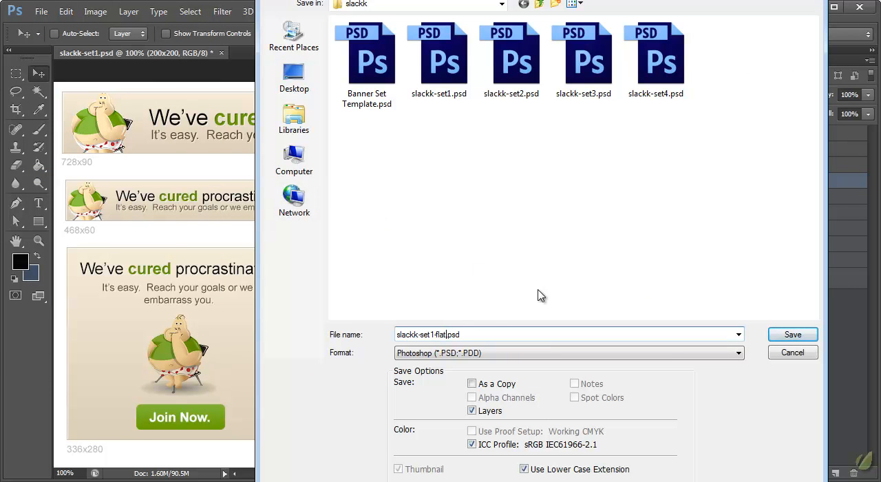
{"action": "left_click", "coordinate": [791, 334]}
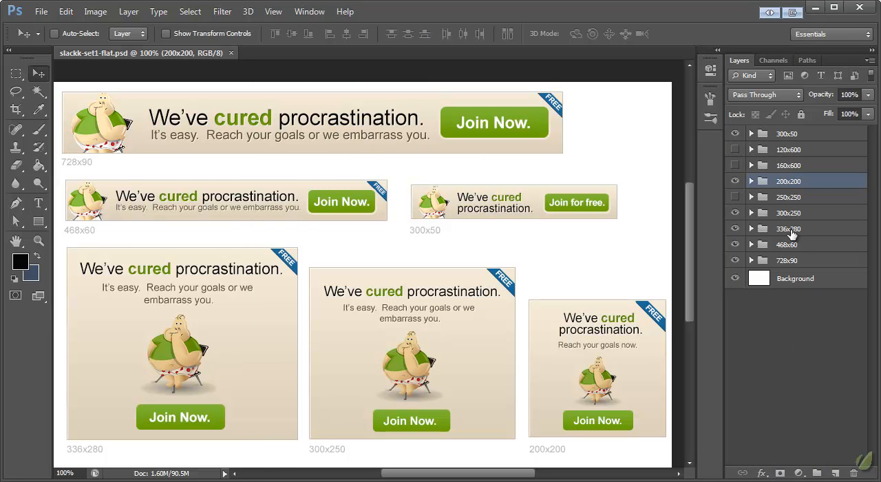
- Merge the 300x50 group into a single layer and toggle its visibility to check it
{"action": "left_click", "coordinate": [781, 140]}
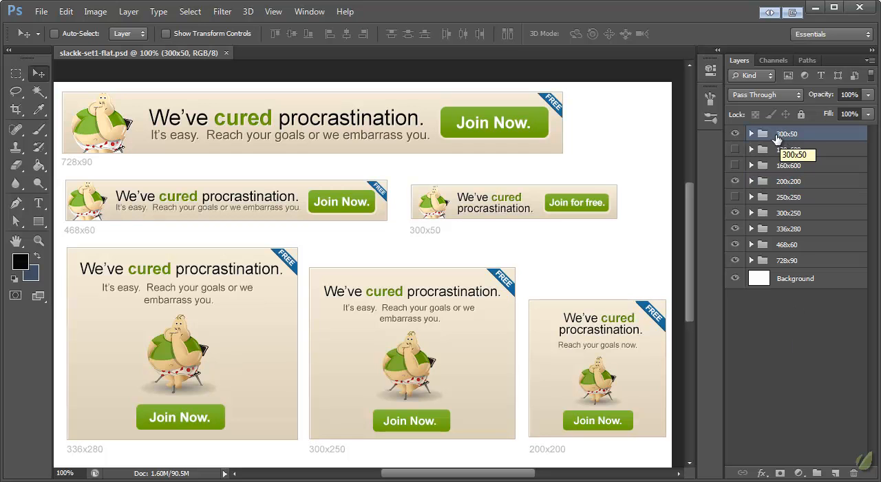
{"action": "right_click", "coordinate": [779, 140]}
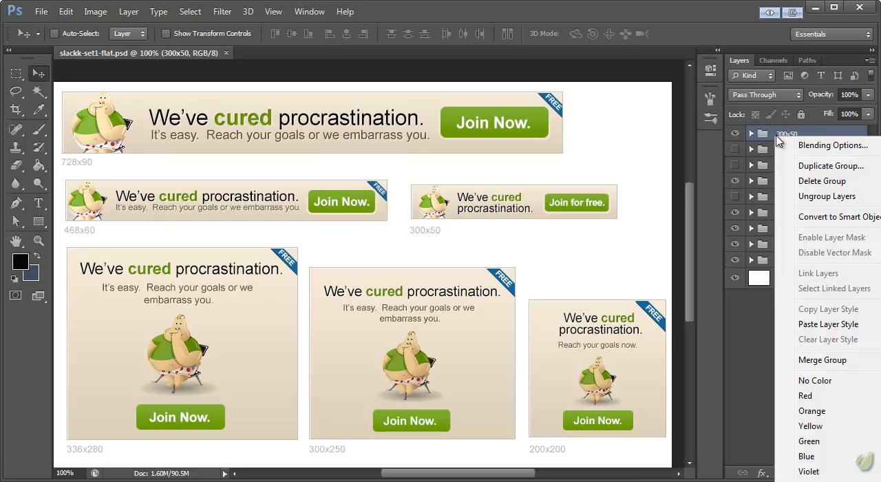
{"action": "left_click", "coordinate": [822, 360]}
{"action": "left_click", "coordinate": [733, 141]}
{"action": "left_click", "coordinate": [733, 141]}
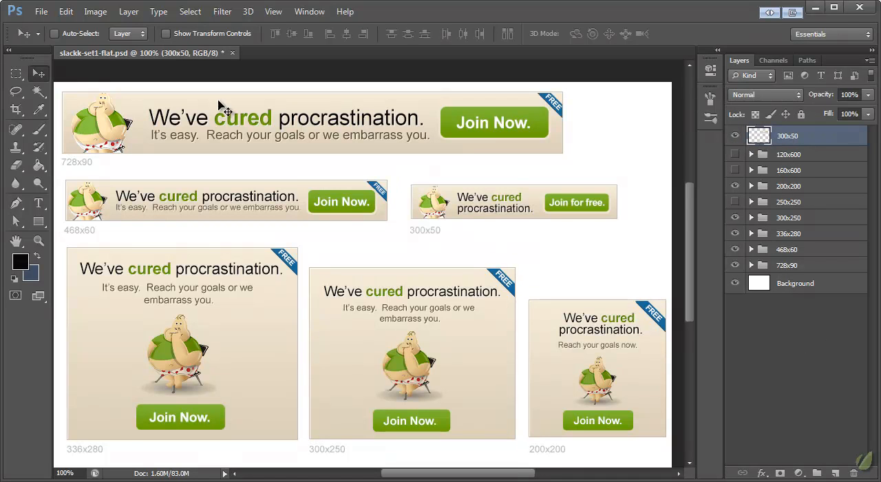
- Remove the size label beneath the 300x50 banner from its merged layer
{"action": "left_click", "coordinate": [16, 73]}
{"action": "left_click_drag", "start_coordinate": [476, 241], "coordinate": [404, 223]}
{"action": "key", "text": "ctrl+x"}
{"action": "left_click", "coordinate": [38, 73]}
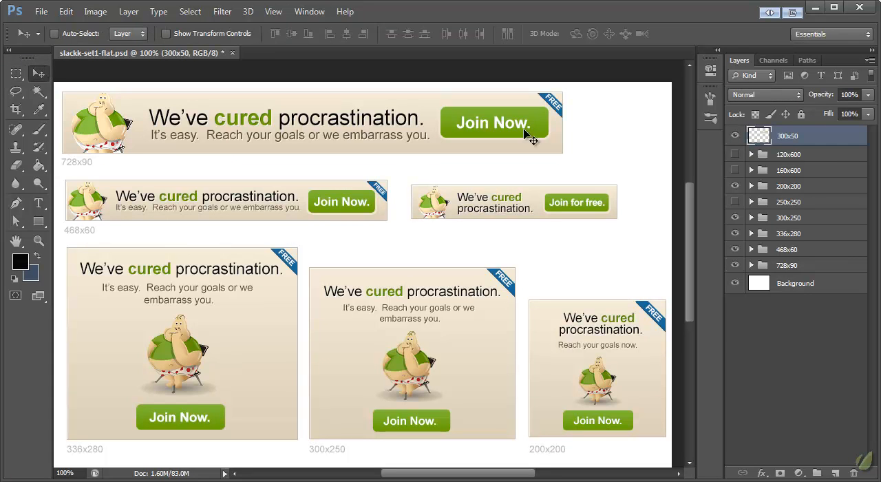
- Merge each of the 200x200, 300x250, 336x280, 468x60 and 728x90 groups into its own single layer
{"action": "left_click", "coordinate": [798, 154]}
{"action": "left_click", "coordinate": [783, 186]}
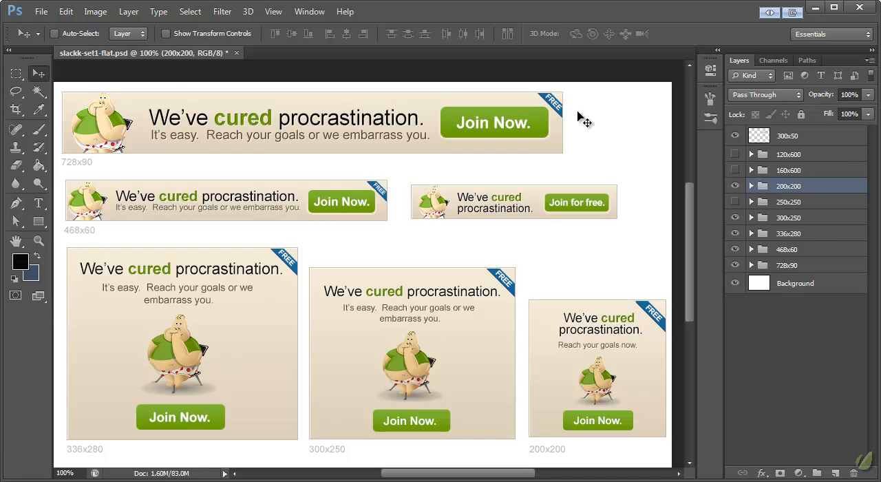
{"action": "key", "text": "ctrl+e"}
{"action": "left_click", "coordinate": [786, 223]}
{"action": "key", "text": "ctrl+e"}
{"action": "left_click", "coordinate": [786, 242]}
{"action": "key", "text": "ctrl+e"}
{"action": "left_click", "coordinate": [789, 263]}
{"action": "key", "text": "ctrl+e"}
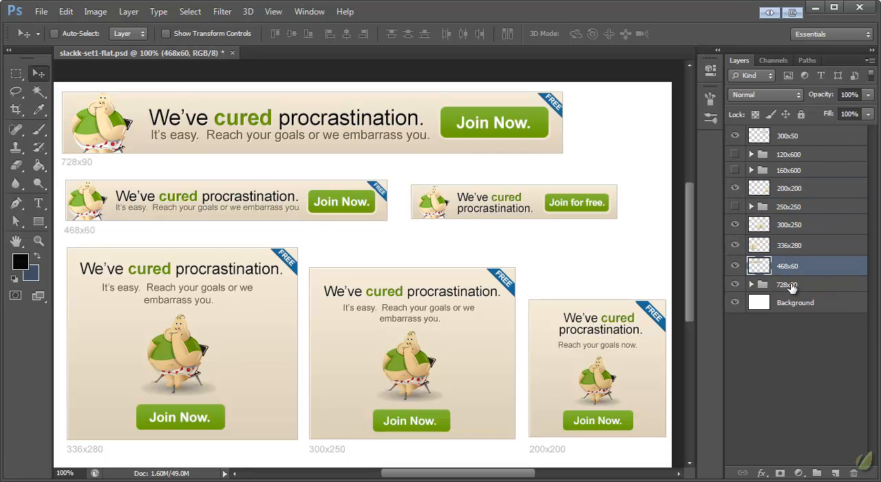
{"action": "left_click", "coordinate": [790, 288]}
{"action": "key", "text": "ctrl+e"}
- Delete the size label beneath the 728x90 banner using a rectangular selection, and clear the selection
{"action": "key", "text": "m"}
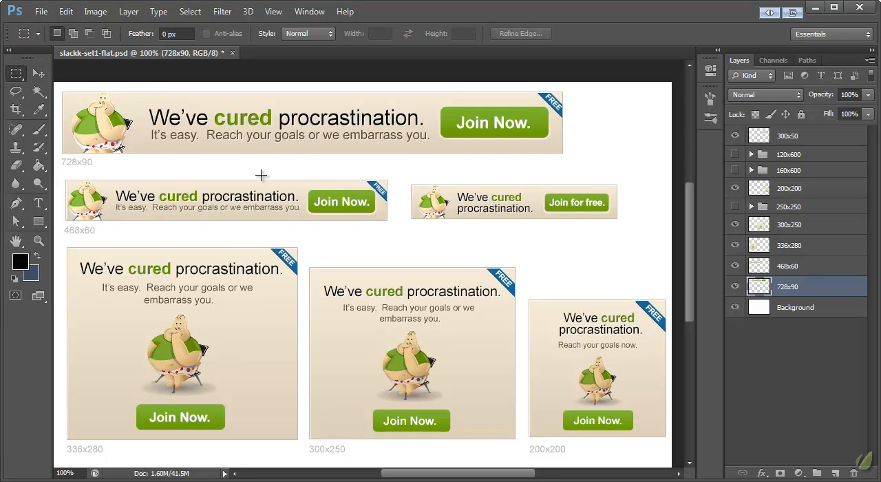
{"action": "left_click_drag", "start_coordinate": [122, 172], "coordinate": [52, 160]}
{"action": "left_click_drag", "start_coordinate": [62, 159], "coordinate": [62, 160]}
{"action": "left_click", "coordinate": [421, 157]}
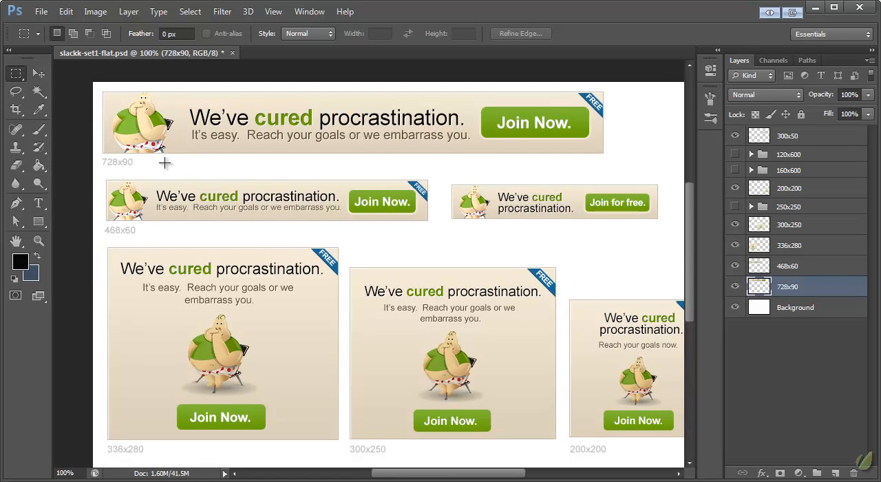
{"action": "mouse_move", "coordinate": [148, 166]}
{"action": "left_mouse_down"}
{"action": "mouse_move", "coordinate": [90, 158]}
{"action": "mouse_move", "coordinate": [116, 165]}
{"action": "mouse_move", "coordinate": [107, 162]}
{"action": "left_mouse_up"}
{"action": "key", "text": "Delete"}
{"action": "key", "text": "ctrl+d"}
{"action": "key", "text": "Delete"}
{"action": "key", "text": "ctrl+d"}
- Delete the size label beneath the 468x60 banner on its layer and clear the selection
{"action": "left_click", "coordinate": [808, 267]}
{"action": "left_click_drag", "start_coordinate": [158, 235], "coordinate": [101, 225]}
{"action": "key", "text": "Delete"}
{"action": "key", "text": "ctrl+d"}
- Identify the 336x280 layer by toggling its visibility, and delete the size label beneath that banner
{"action": "left_click", "coordinate": [822, 246]}
{"action": "left_click", "coordinate": [735, 245]}
{"action": "left_click", "coordinate": [735, 245]}
{"action": "left_click_drag", "start_coordinate": [171, 452], "coordinate": [97, 447]}
{"action": "key", "text": "Delete"}
{"action": "key", "text": "ctrl+d"}
- Delete the size labels beneath the 300x250 and 200x200 banners on their respective layers
{"action": "left_click", "coordinate": [811, 227]}
{"action": "left_click_drag", "start_coordinate": [398, 461], "coordinate": [340, 444]}
{"action": "key", "text": "Delete"}
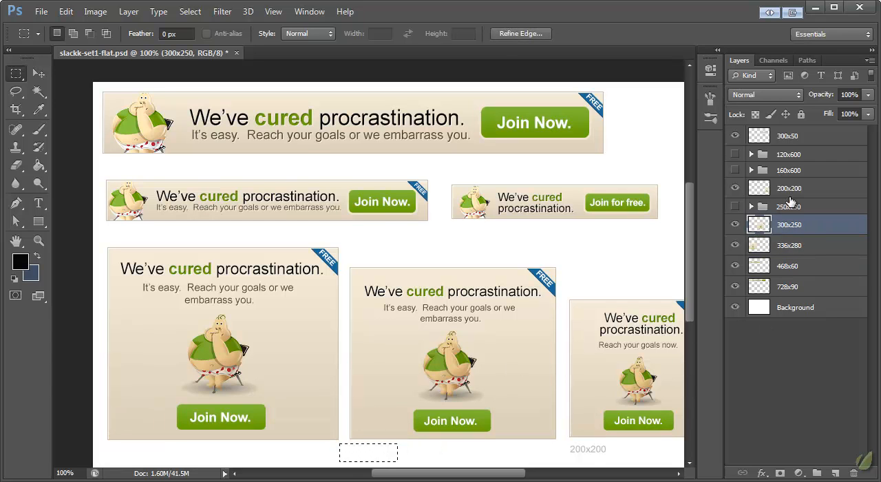
{"action": "left_click", "coordinate": [792, 183]}
{"action": "left_click_drag", "start_coordinate": [621, 461], "coordinate": [562, 442]}
{"action": "key", "text": "Delete"}
{"action": "key", "text": "ctrl+d"}
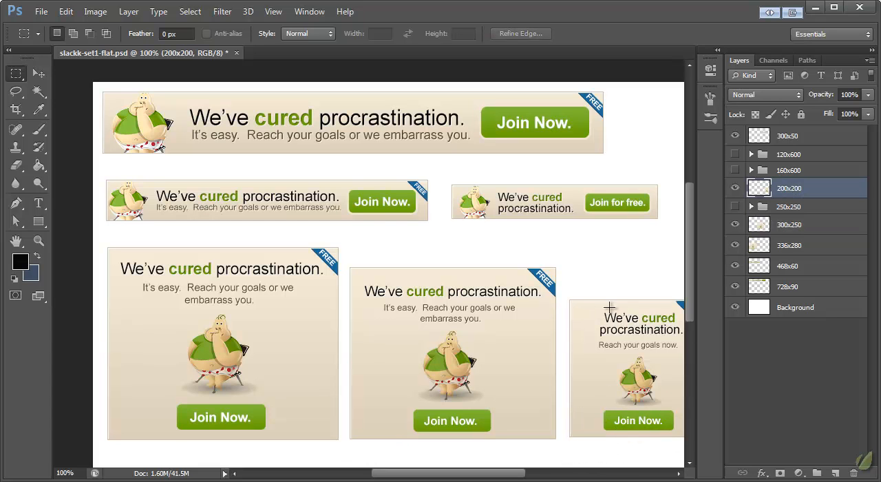
- Move the hidden 120x600, 160x600 and 250x250 groups to the top of the layer stack, above 300x50
{"action": "left_click", "coordinate": [805, 158]}
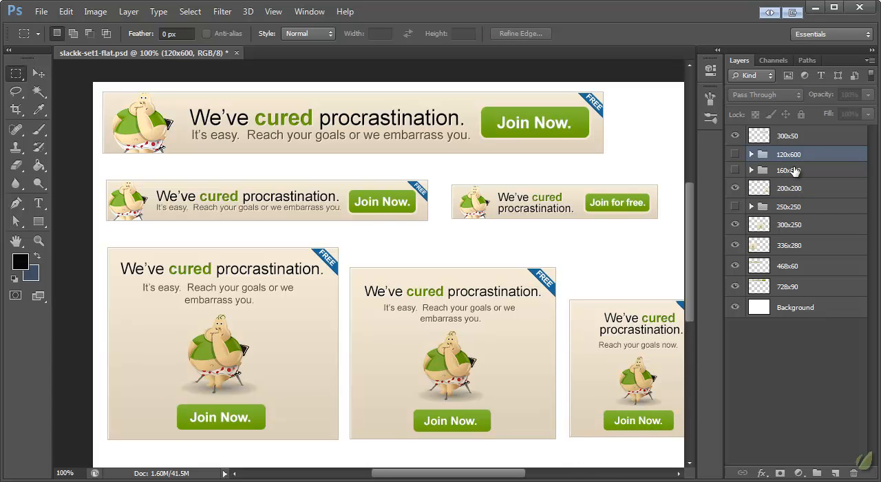
{"action": "left_click", "coordinate": [794, 170], "text": "shift"}
{"action": "left_click_drag", "start_coordinate": [794, 170], "coordinate": [787, 128]}
{"action": "left_click_drag", "start_coordinate": [793, 205], "coordinate": [782, 167]}
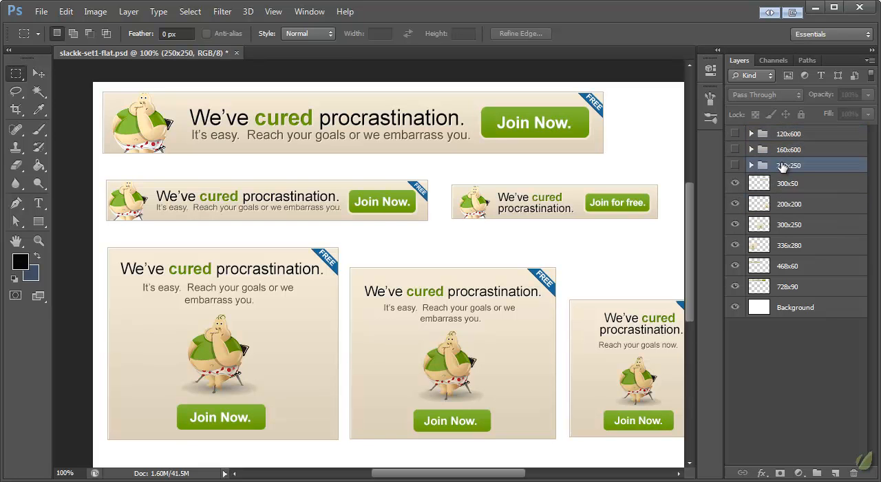
- Select the full canvas on the 728x90 layer and copy that banner
{"action": "left_click", "coordinate": [791, 186]}
{"action": "left_click", "coordinate": [786, 289], "text": "shift"}
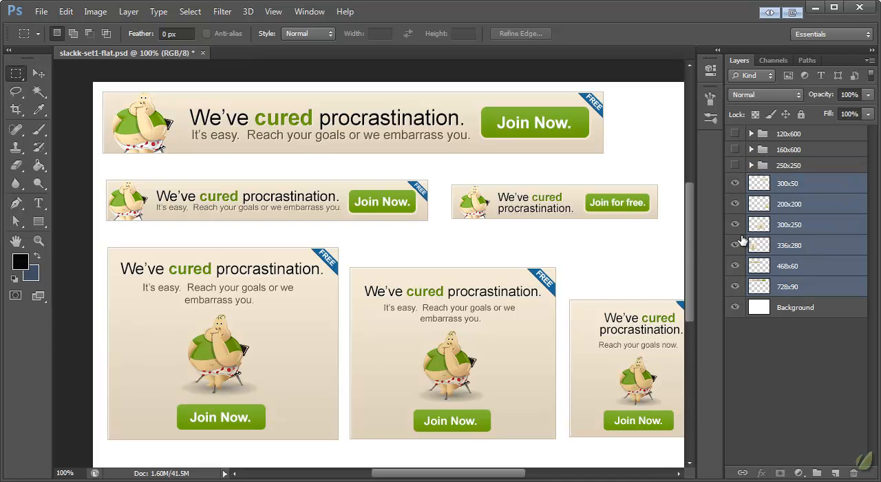
{"action": "left_click", "coordinate": [798, 183]}
{"action": "left_click", "coordinate": [796, 291]}
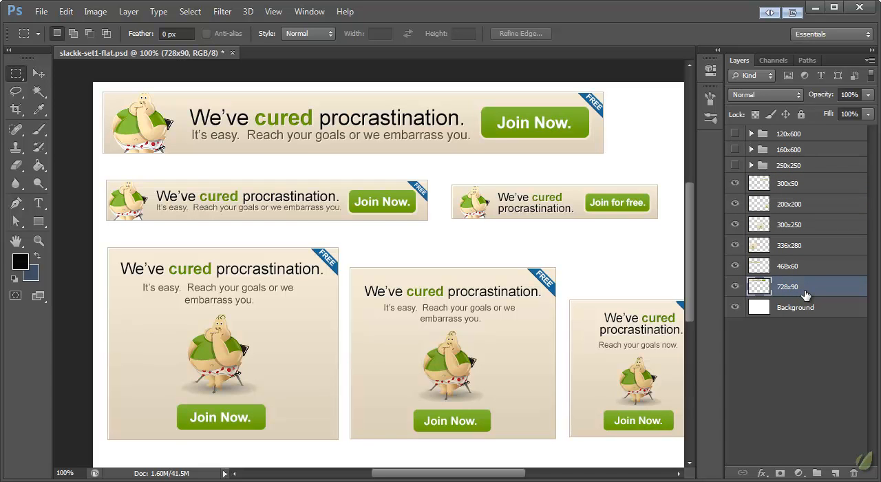
{"action": "key", "text": "ctrl+a"}
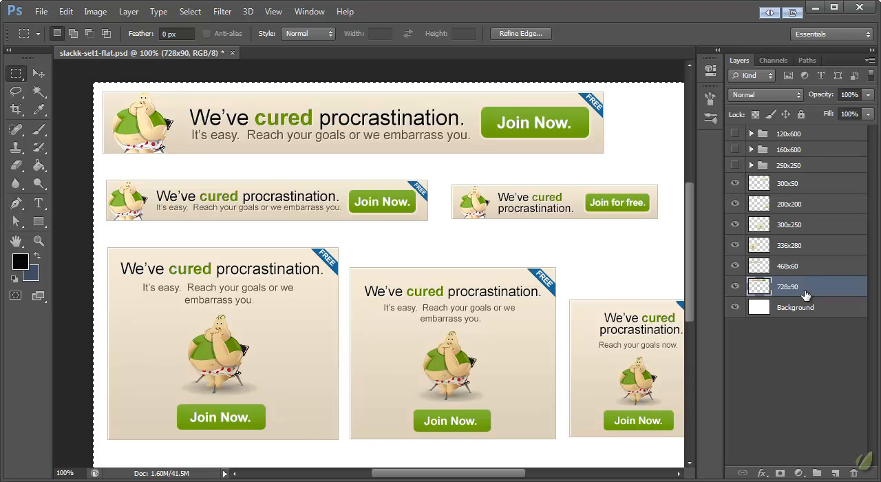
- Create a 728 x 90 pixel transparent document from the Clipboard preset and paste the copied banner into it
{"action": "left_click", "coordinate": [41, 11]}
{"action": "left_click", "coordinate": [53, 26]}
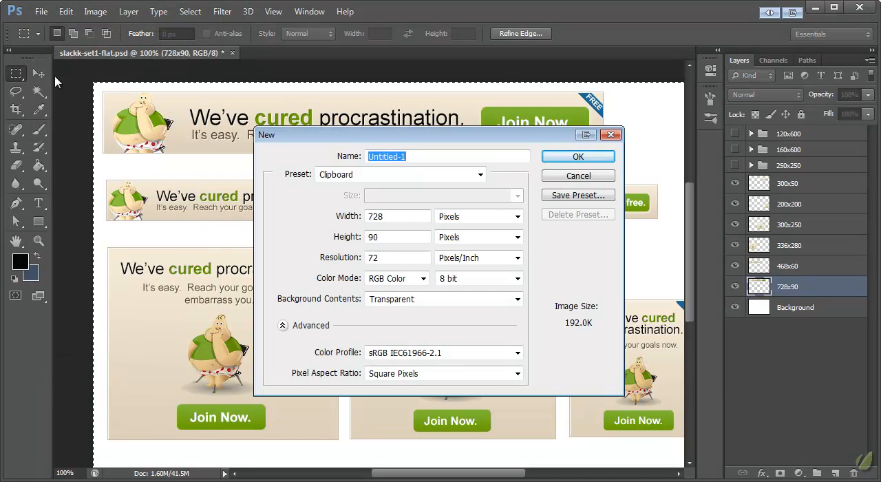
{"action": "left_click", "coordinate": [406, 218]}
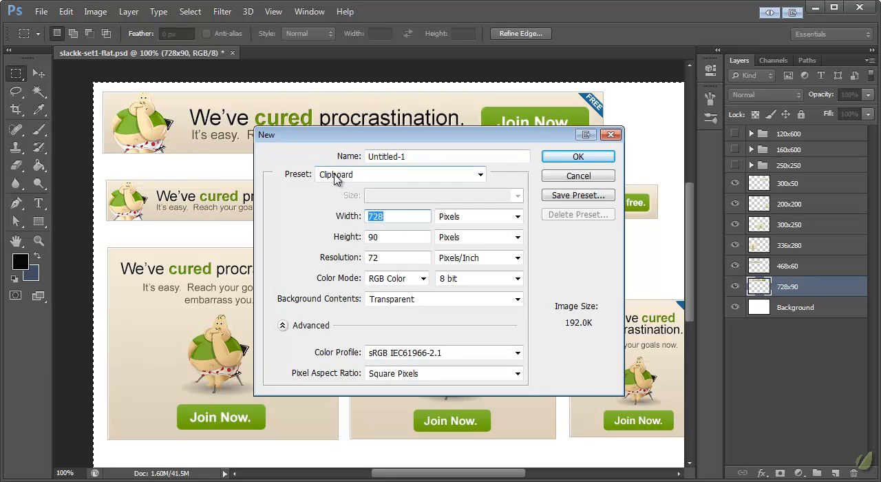
{"action": "left_click", "coordinate": [571, 176]}
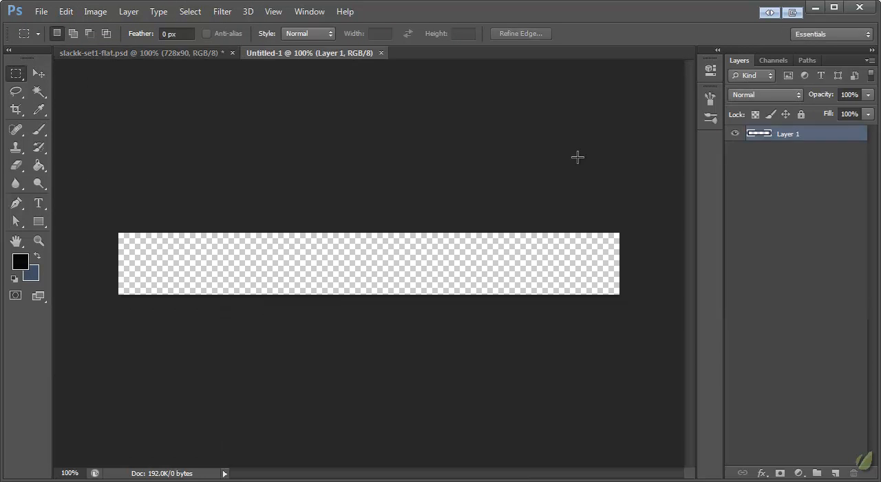
{"action": "left_click", "coordinate": [39, 74]}
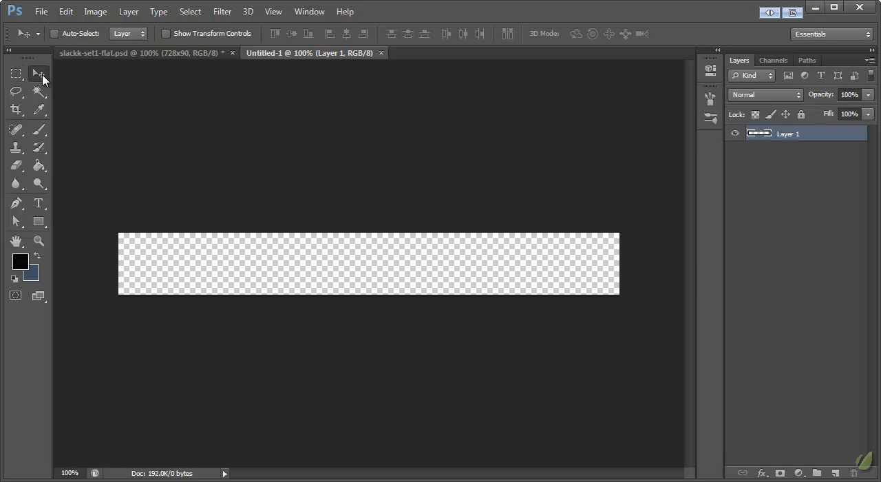
{"action": "key", "text": "ctrl+v"}
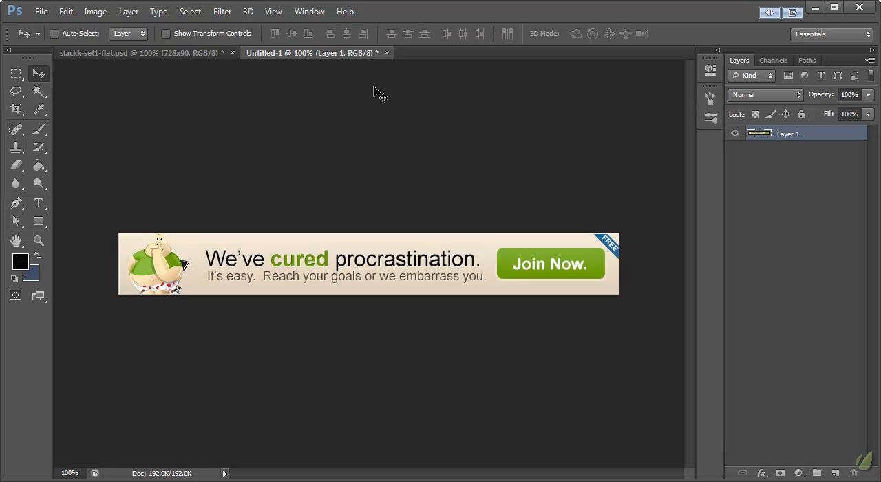
- Prepare the 728x90 banner for web export as a JPEG with quality 85
{"action": "left_click", "coordinate": [42, 11]}
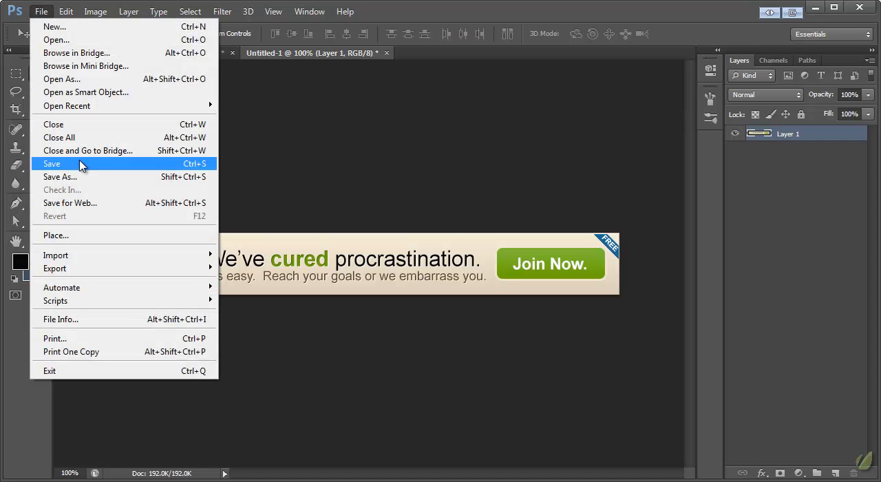
{"action": "left_click", "coordinate": [83, 205]}
{"action": "mouse_move", "coordinate": [494, 5]}
{"action": "left_mouse_down"}
{"action": "mouse_move", "coordinate": [493, 14]}
{"action": "mouse_move", "coordinate": [499, 5]}
{"action": "left_mouse_up"}
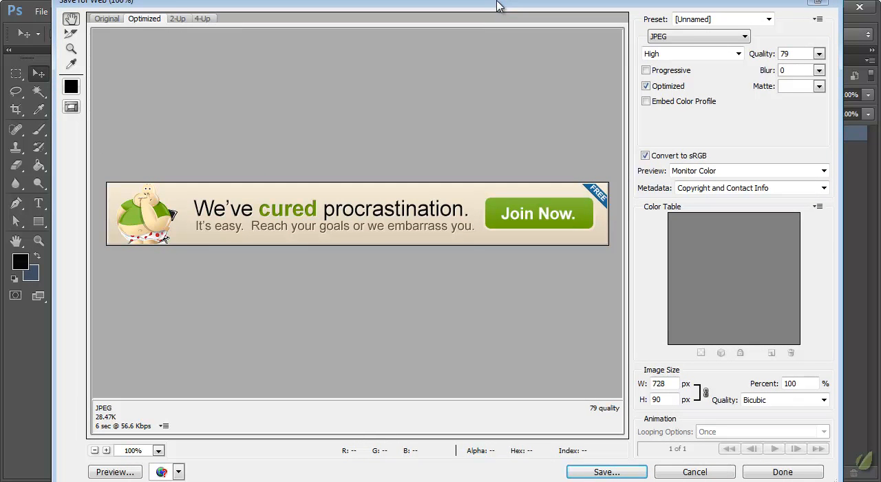
{"action": "left_click", "coordinate": [692, 36]}
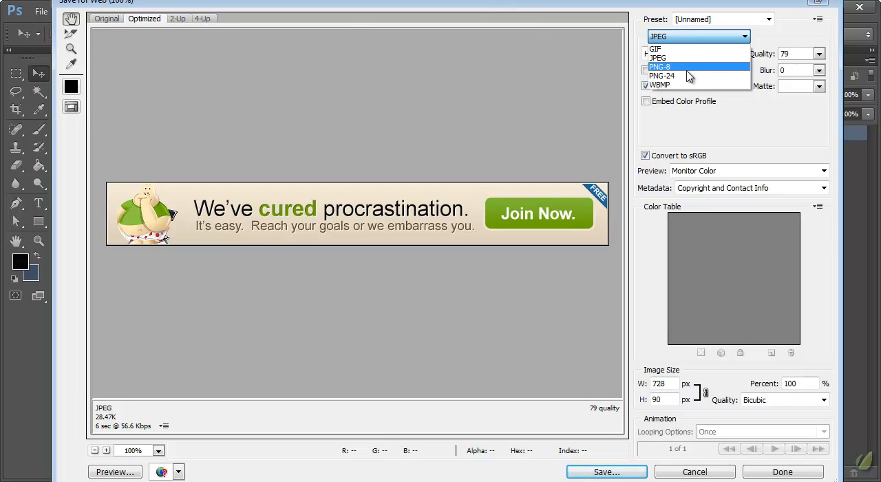
{"action": "left_click", "coordinate": [689, 37]}
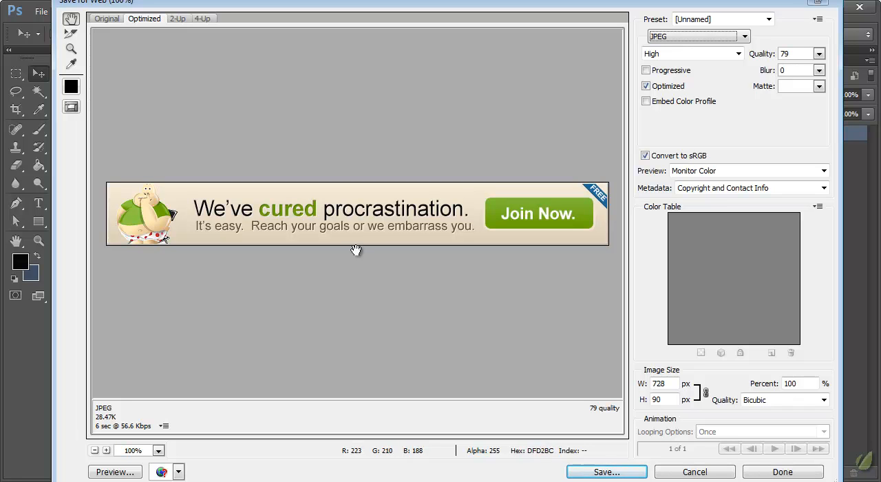
{"action": "left_click", "coordinate": [819, 54]}
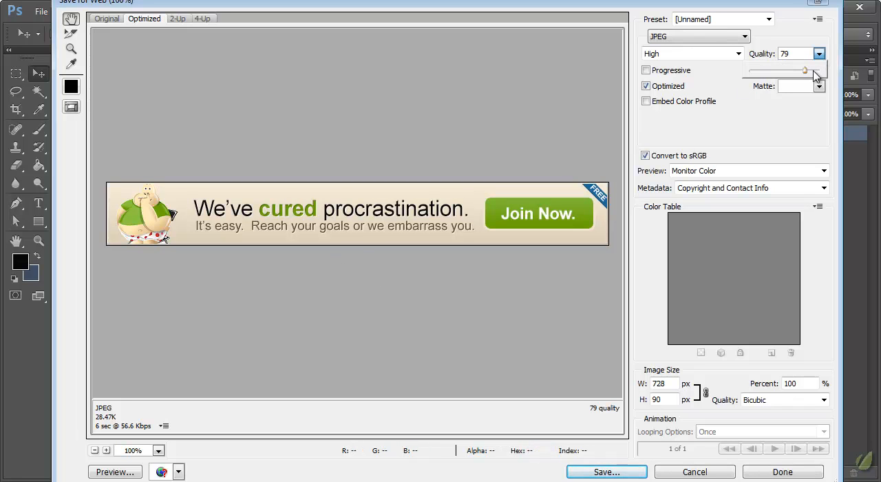
{"action": "left_click_drag", "start_coordinate": [807, 70], "coordinate": [826, 78]}
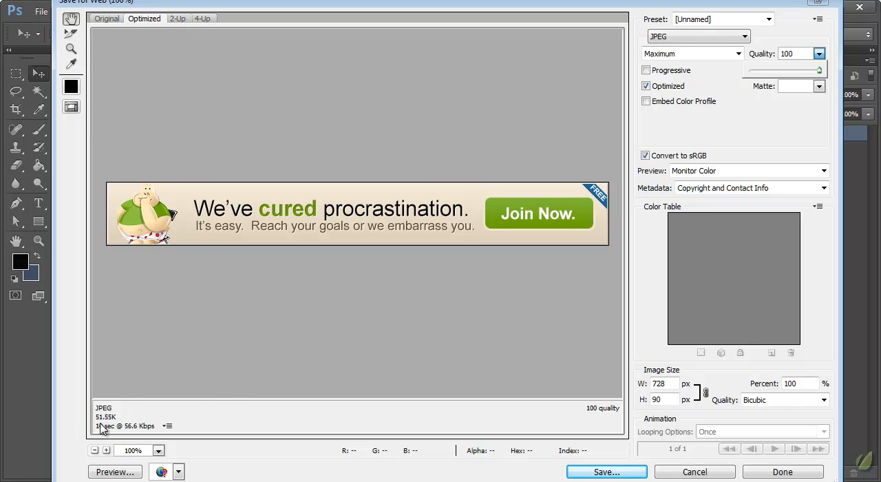
{"action": "mouse_move", "coordinate": [820, 68]}
{"action": "left_mouse_down"}
{"action": "mouse_move", "coordinate": [769, 78]}
{"action": "mouse_move", "coordinate": [813, 75]}
{"action": "left_mouse_up"}
{"action": "left_click", "coordinate": [805, 39]}
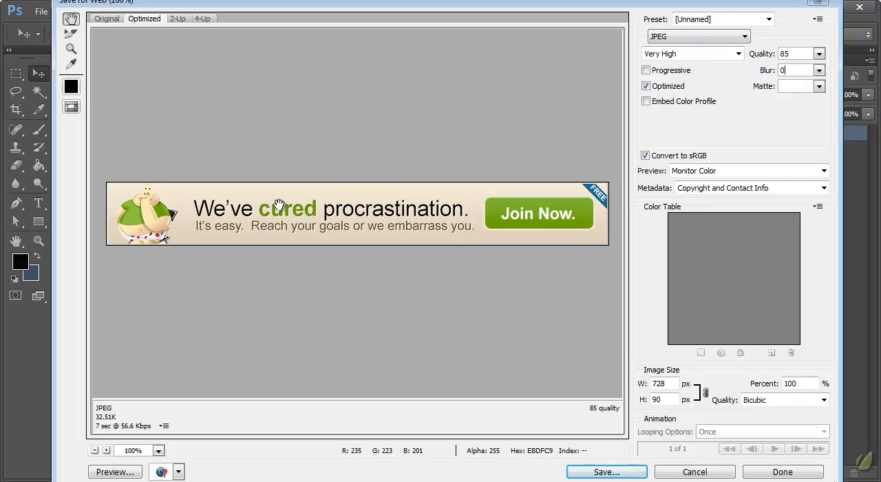
- Proceed to saving the optimized image, create a folder named Set 1 inside slackk, and open it
{"action": "left_click", "coordinate": [597, 472]}
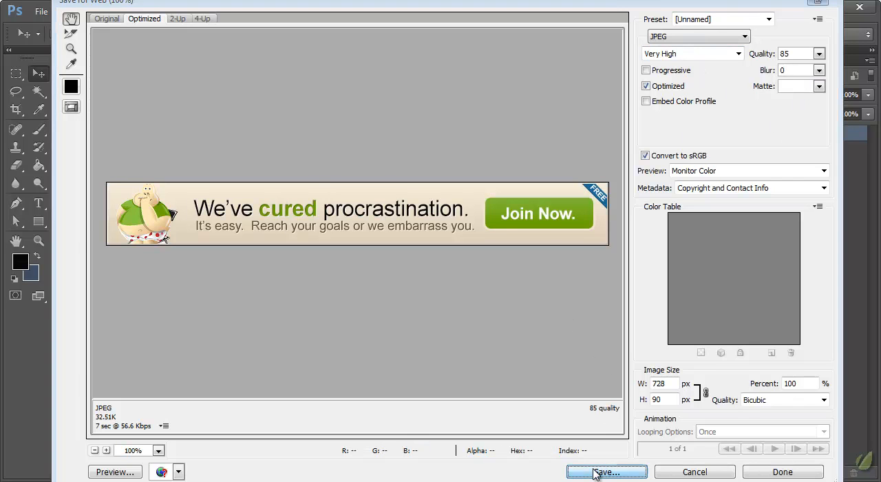
{"action": "left_click_drag", "start_coordinate": [274, 23], "coordinate": [287, 14]}
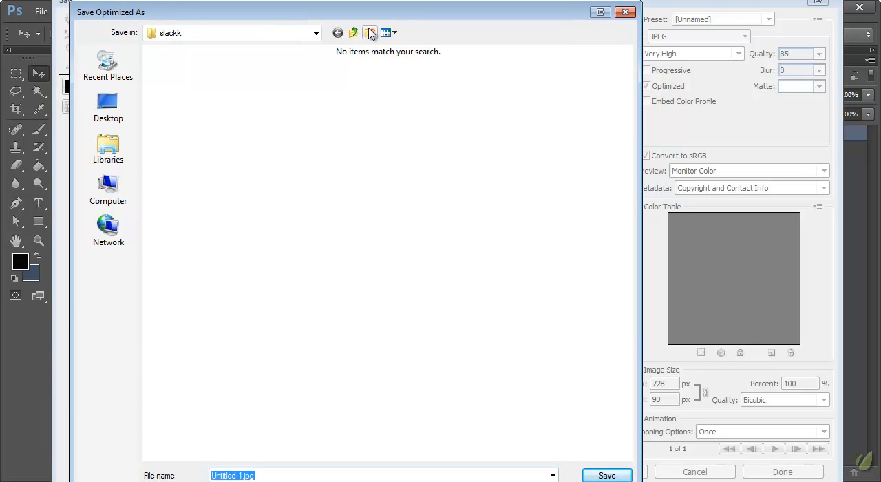
{"action": "left_click", "coordinate": [370, 33]}
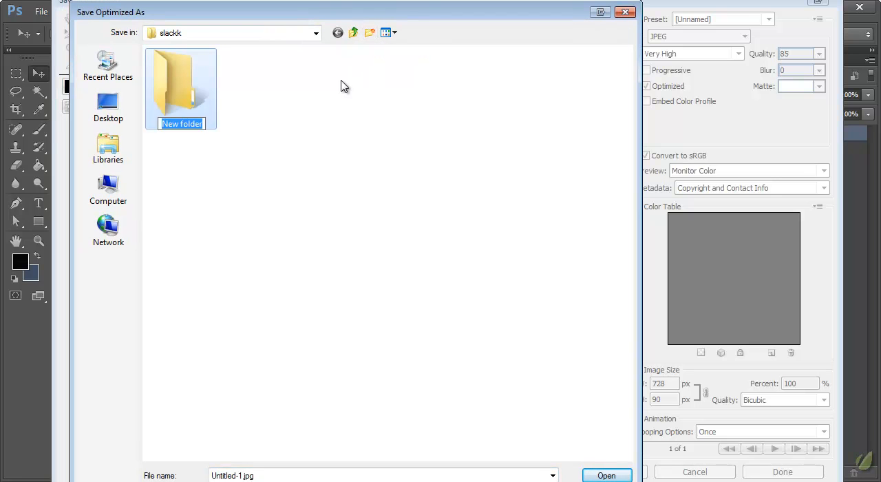
{"action": "type", "text": "Set"}
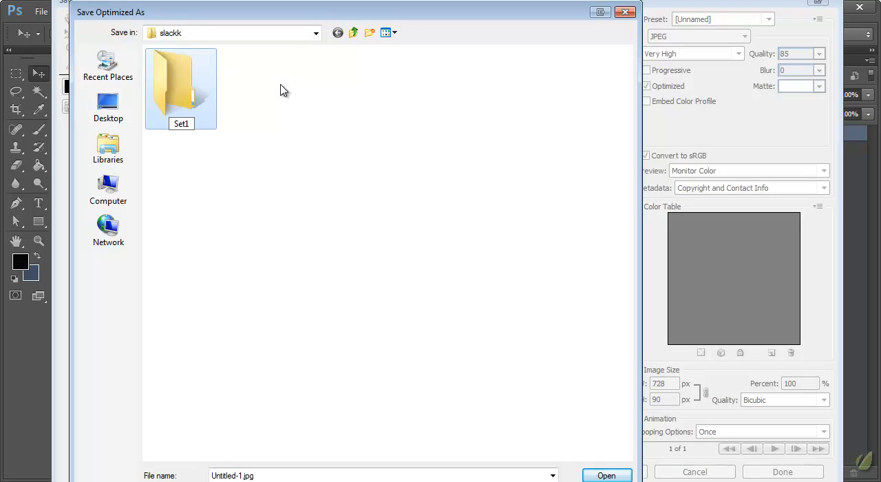
{"action": "type", "text": " 1"}
{"action": "key", "text": "Return"}
{"action": "double_click", "coordinate": [194, 103]}
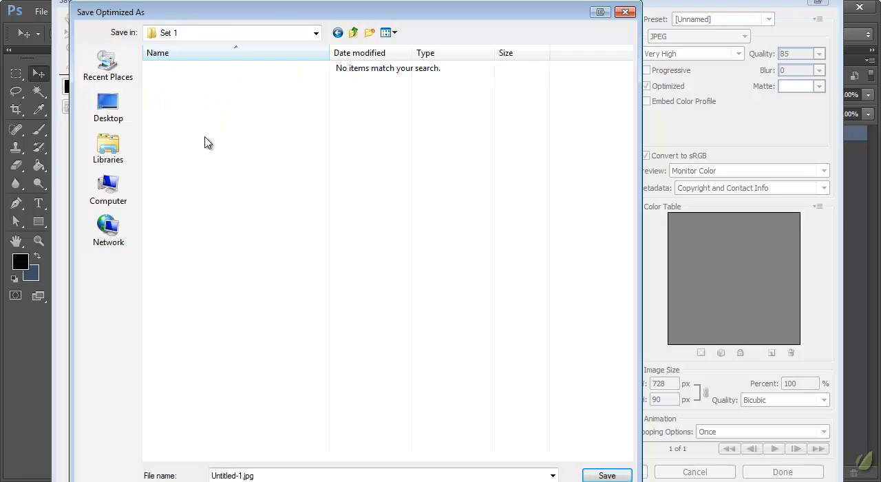
- Name the exported banner 728x90 and save it in the Set 1 folder
{"action": "left_click", "coordinate": [296, 474]}
{"action": "type", "text": "728x"}
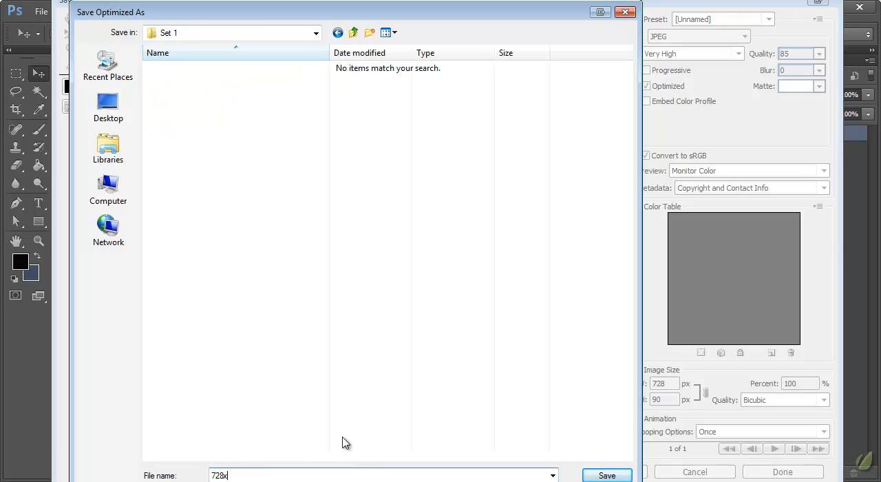
{"action": "key", "text": "Return"}
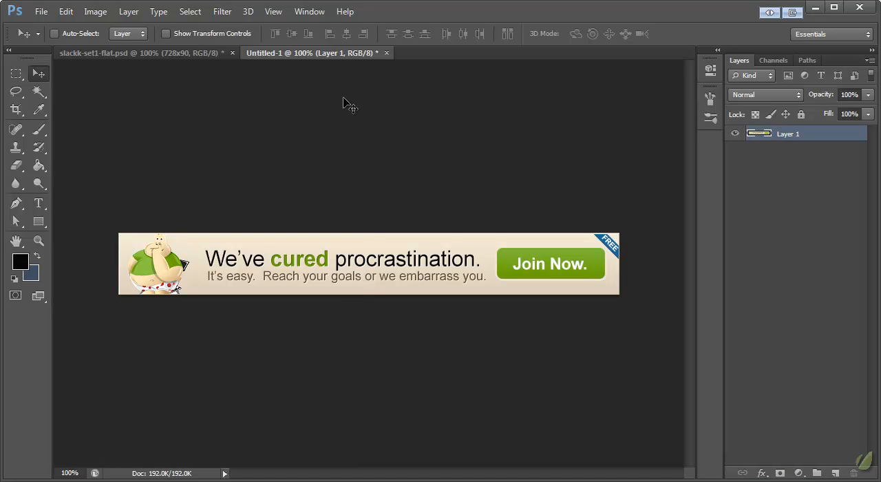
- Copy the 468x60 banner from slackk-set1-flat.psd and paste it into a new 468 x 60 pixel transparent document
{"action": "left_click", "coordinate": [190, 55]}
{"action": "left_click", "coordinate": [793, 271]}
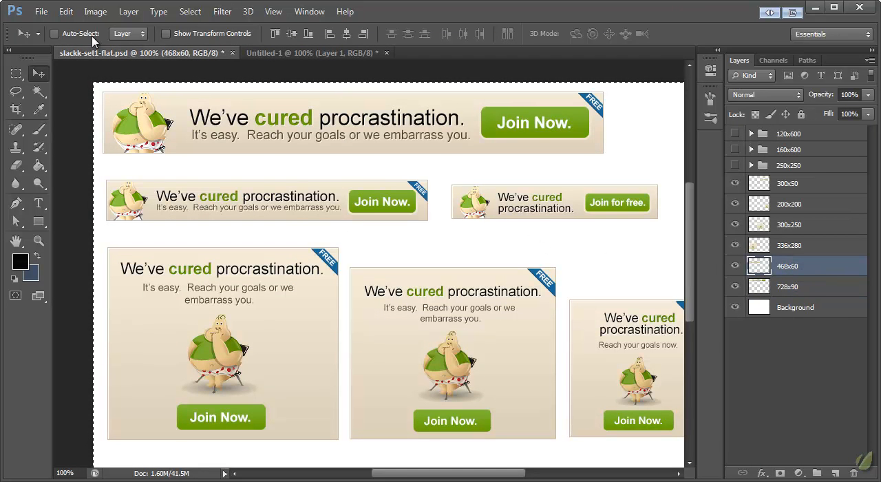
{"action": "left_click", "coordinate": [41, 13]}
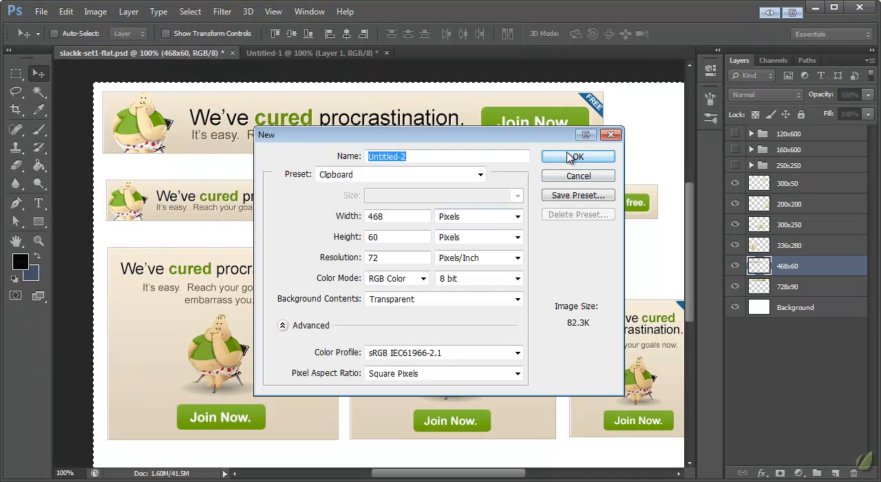
{"action": "left_click", "coordinate": [575, 156]}
{"action": "key", "text": "ctrl+v"}
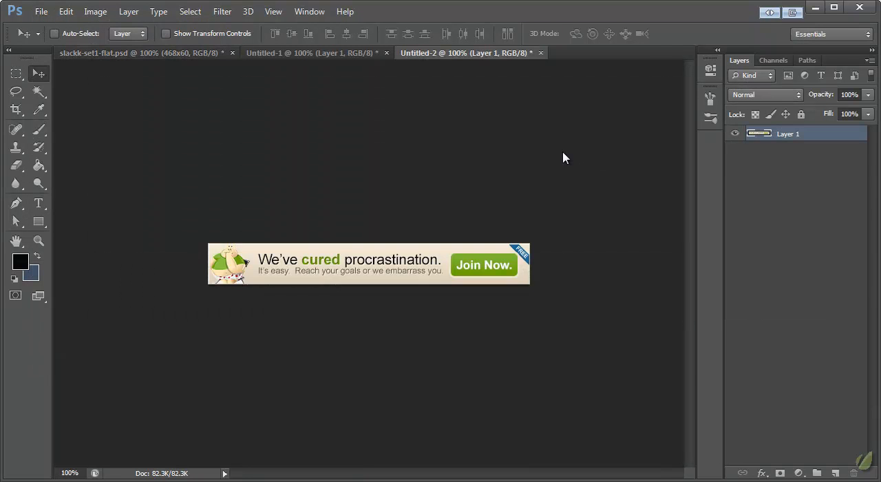
- Export the 468x60 banner for web as a quality 85 JPEG named 468x60 in the Set 1 folder
{"action": "key", "text": "ctrl+alt+shift+s"}
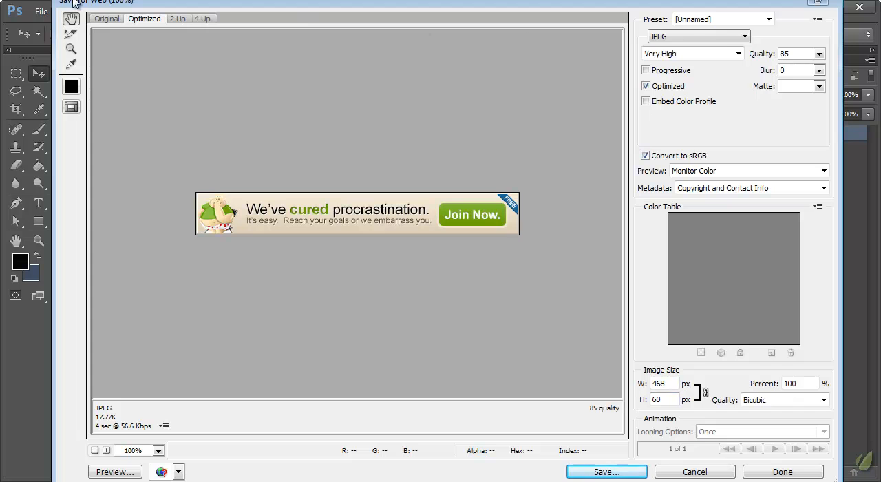
{"action": "left_click", "coordinate": [619, 472]}
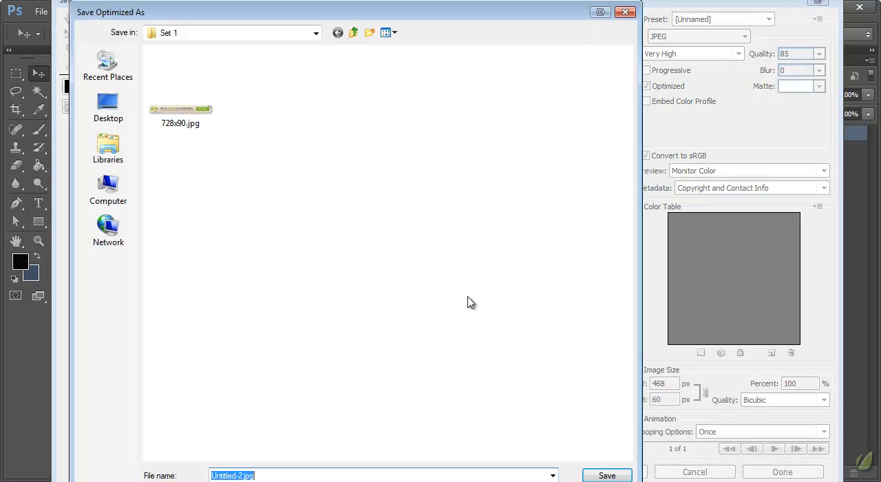
{"action": "type", "text": "468x60"}
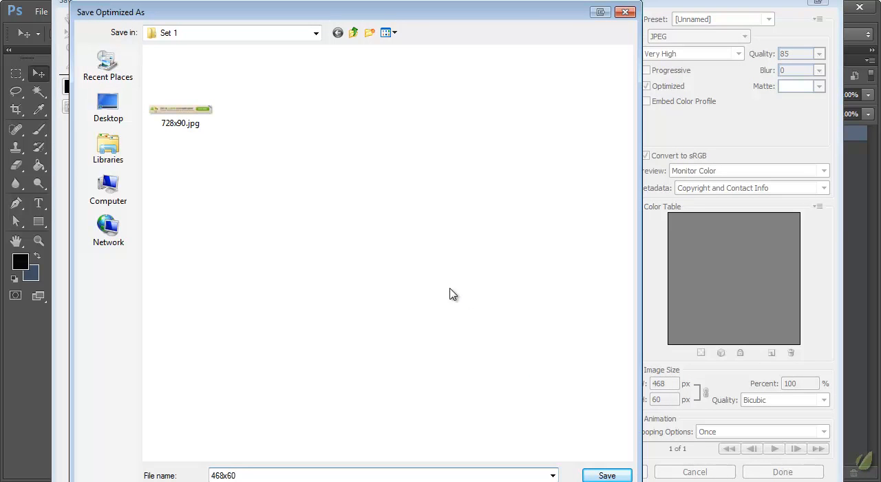
{"action": "left_click", "coordinate": [607, 475]}
- Copy the 336x280 banner from slackk-set1-flat.psd and paste it into a new 336 x 280 pixel transparent document
{"action": "left_click", "coordinate": [161, 54]}
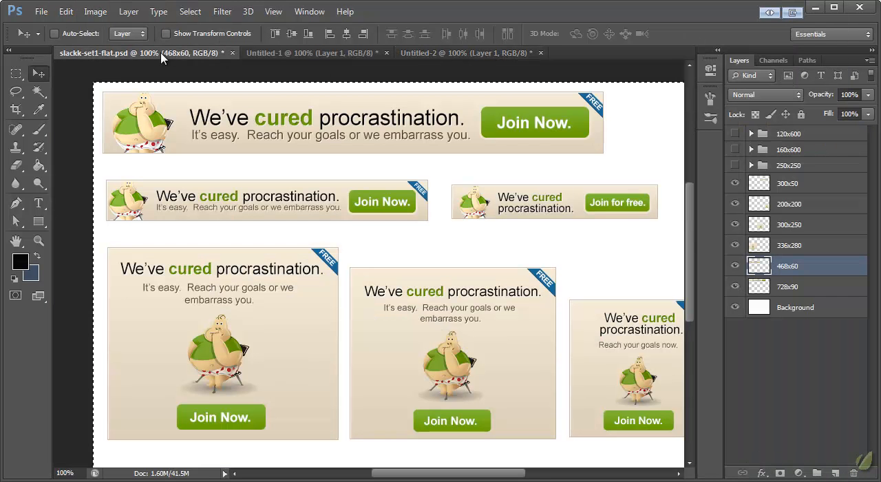
{"action": "left_click", "coordinate": [785, 245]}
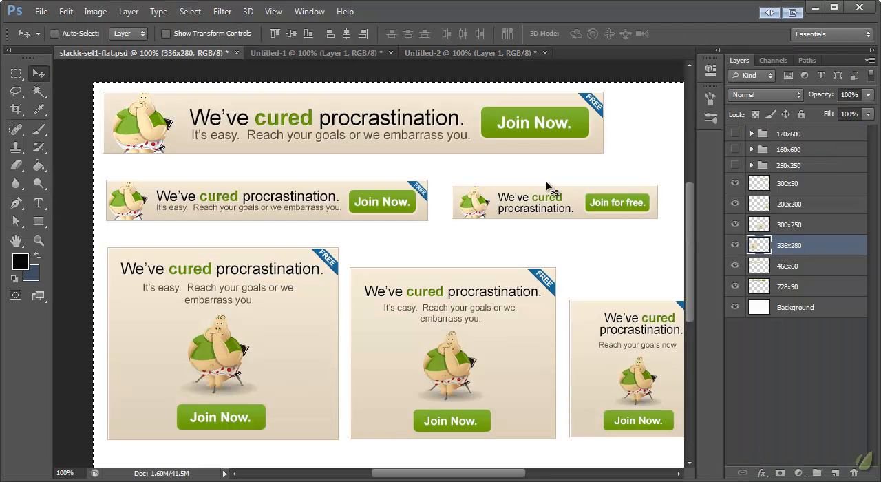
{"action": "key", "text": "ctrl+n"}
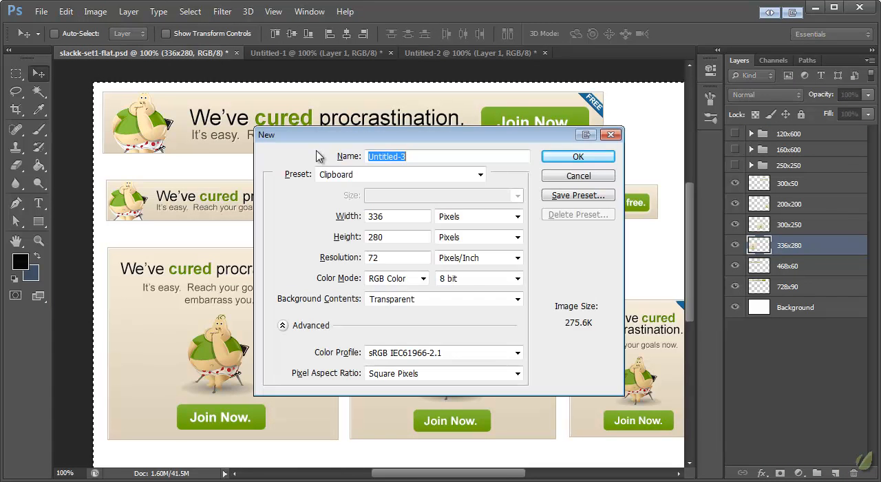
{"action": "key", "text": "Return"}
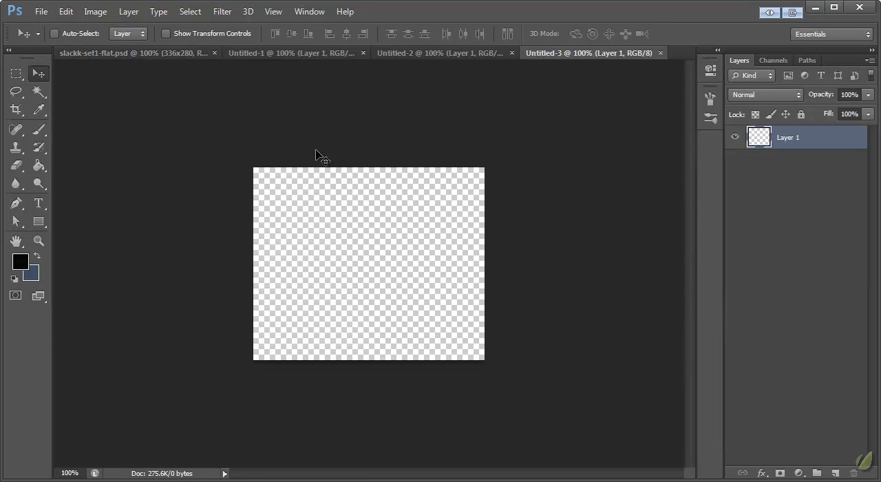
{"action": "key", "text": "ctrl+v"}
- Export the 336x280 banner for web as a quality 85 JPEG named 336x280 in the Set 1 folder
{"action": "key", "text": "ctrl+alt+shift+s"}
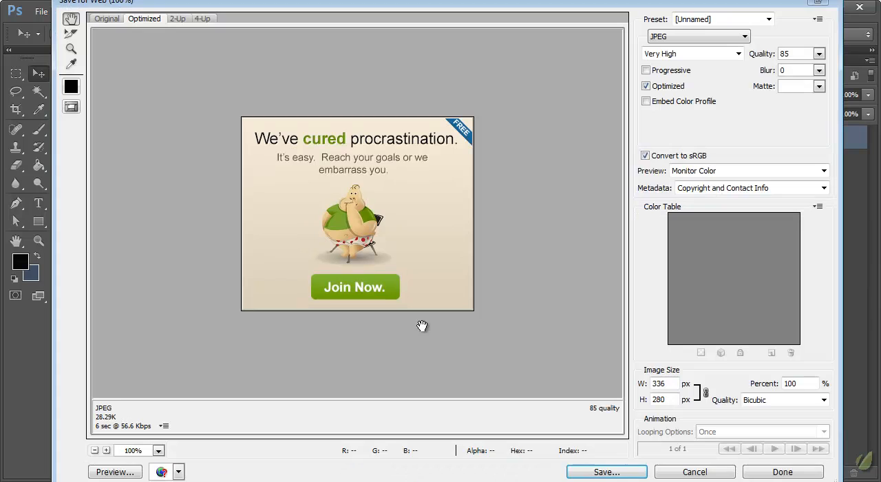
{"action": "left_click", "coordinate": [593, 469]}
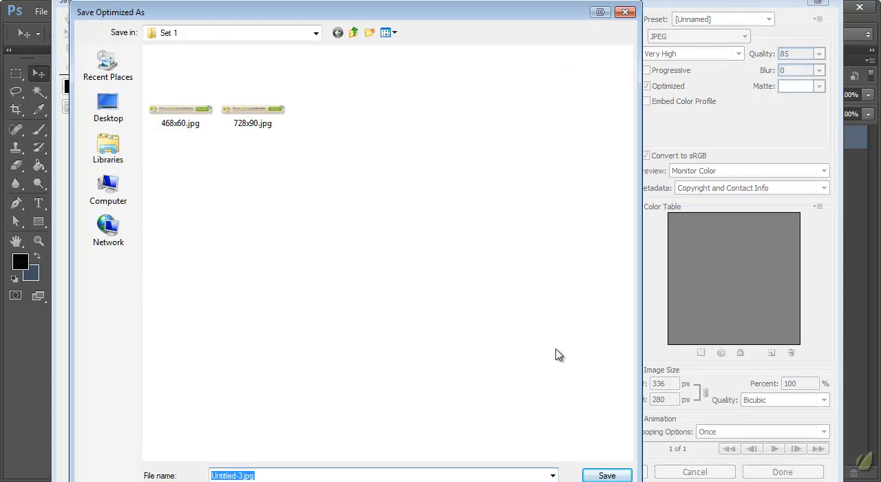
{"action": "type", "text": "336x"}
{"action": "left_click_drag", "start_coordinate": [311, 21], "coordinate": [296, 119]}
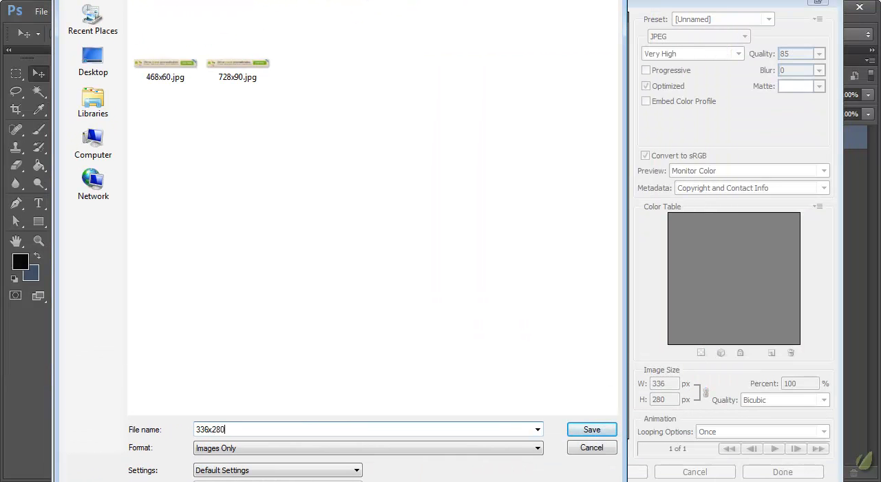
{"action": "left_click", "coordinate": [591, 429]}
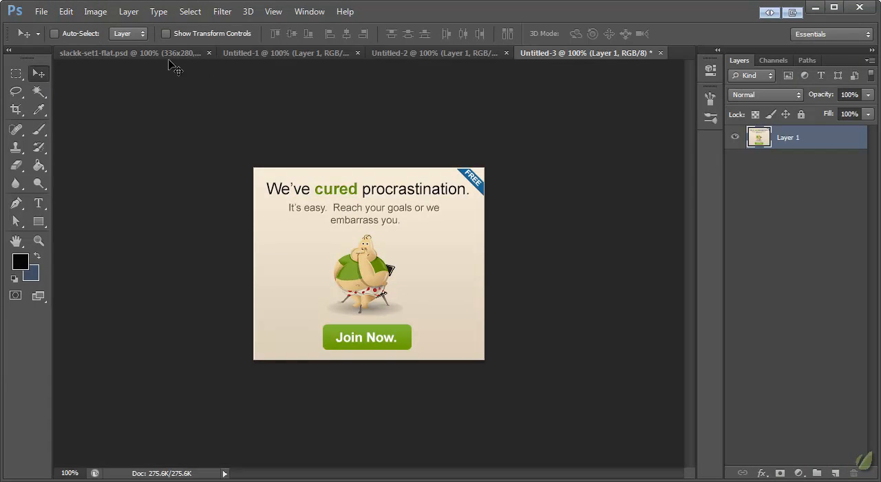
- Copy the 300x250 banner from slackk-set1-flat.psd and paste it into a new 300 x 250 pixel transparent document
{"action": "left_click", "coordinate": [159, 61]}
{"action": "left_click", "coordinate": [779, 226]}
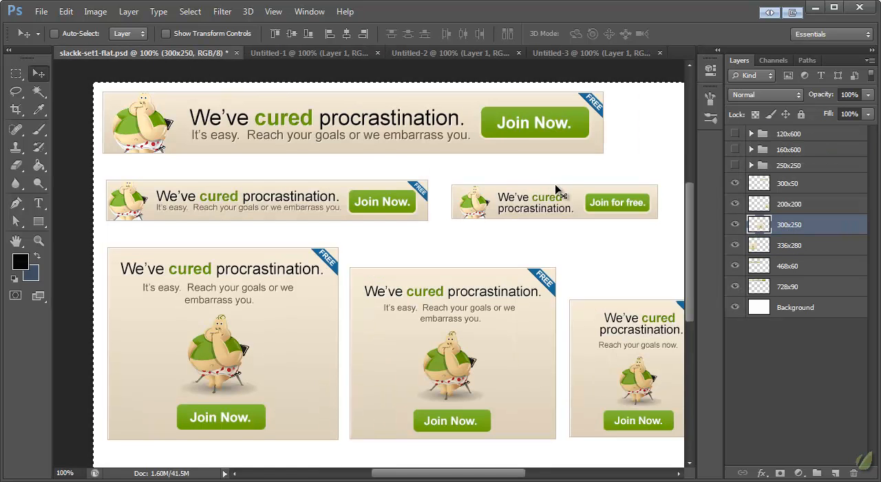
{"action": "key", "text": "ctrl+n"}
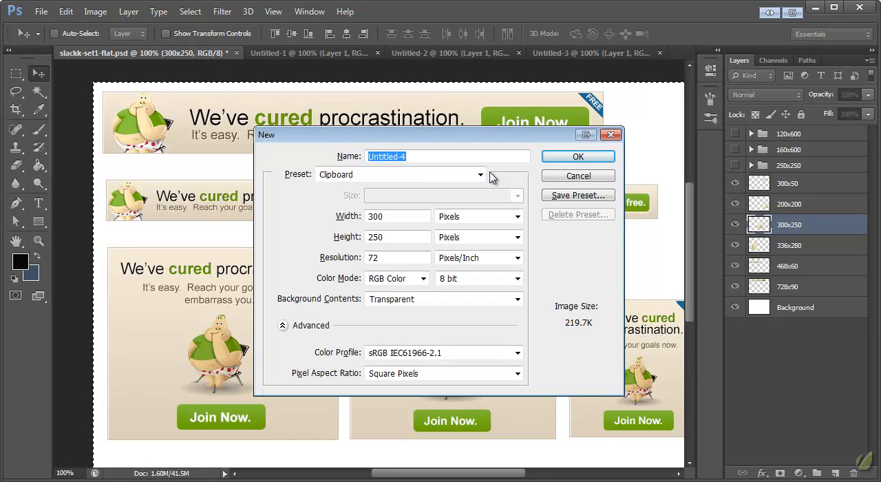
{"action": "key", "text": "Return"}
{"action": "key", "text": "ctrl+v"}
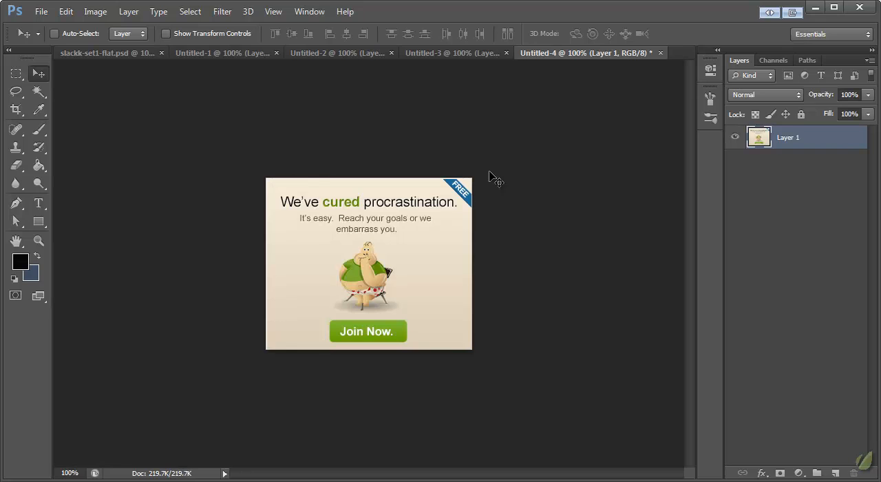
- Export the 300x250 banner for web as a quality 85 JPEG named after its size in the Set 1 folder
{"action": "key", "text": "ctrl+alt+shift+s"}
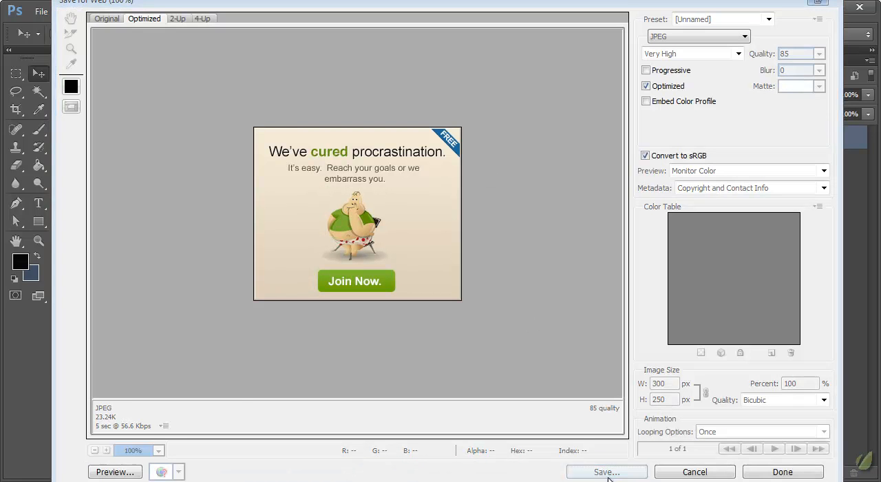
{"action": "left_click", "coordinate": [608, 472]}
{"action": "type", "text": "300"}
{"action": "key", "text": "Return"}
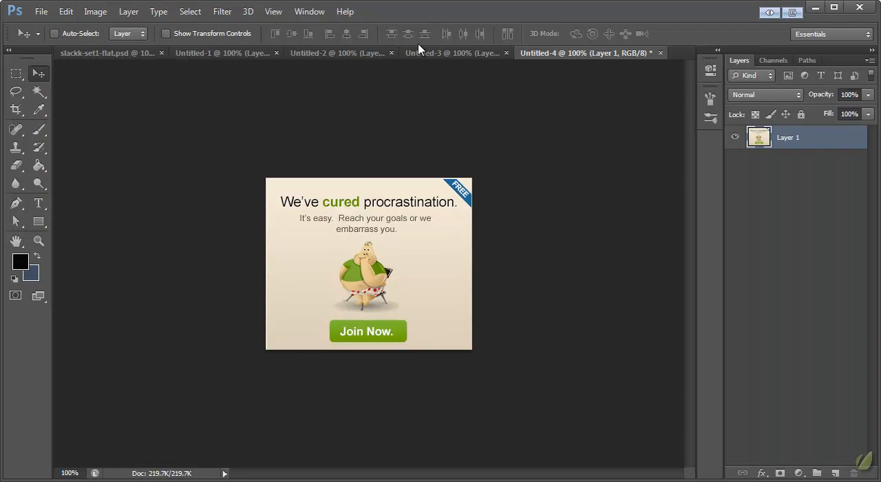
- Copy the 200x200 banner from slackk-set1-flat.psd and paste it into a new 200 x 200 pixel transparent document
{"action": "left_click", "coordinate": [141, 53]}
{"action": "left_click", "coordinate": [772, 207]}
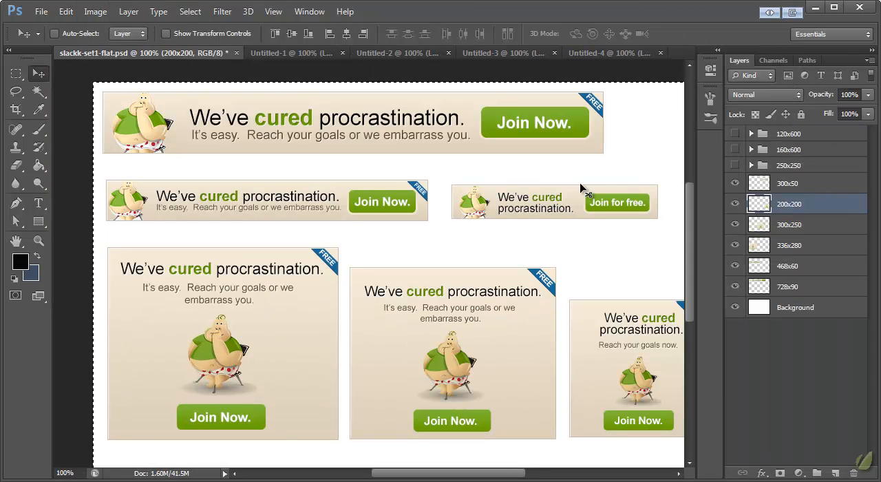
{"action": "key", "text": "ctrl+n"}
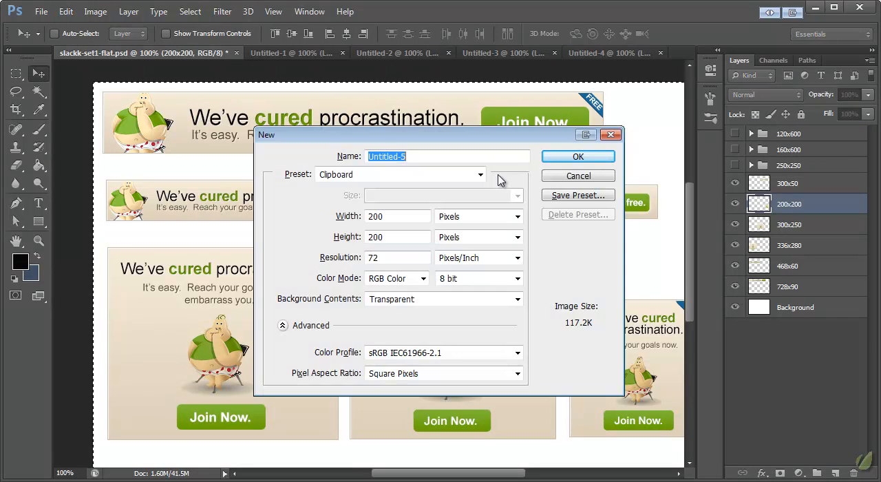
{"action": "key", "text": "Return"}
{"action": "key", "text": "ctrl+v"}
- Export the 200x200 banner for web as a quality 85 JPEG named 200x200 in the Set 1 folder
{"action": "key", "text": "ctrl+alt+shift+s"}
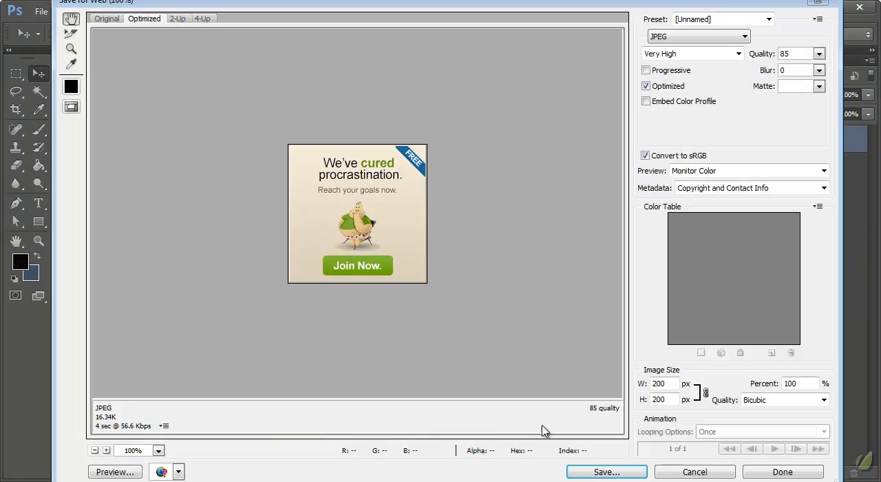
{"action": "left_click", "coordinate": [601, 470]}
{"action": "type", "text": "200x200"}
{"action": "key", "text": "Return"}
- Copy the 300x50 banner from slackk-set1-flat.psd and paste it into a new 300 x 50 pixel transparent document
{"action": "left_click", "coordinate": [110, 54]}
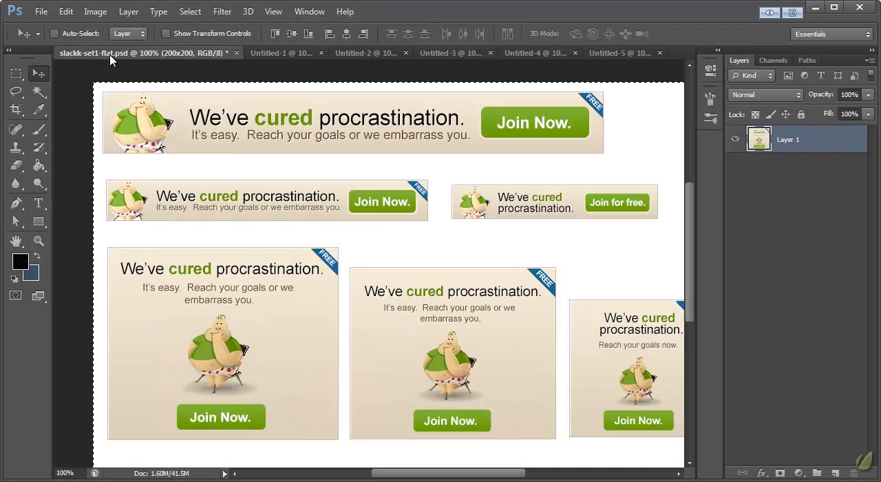
{"action": "left_click", "coordinate": [825, 185]}
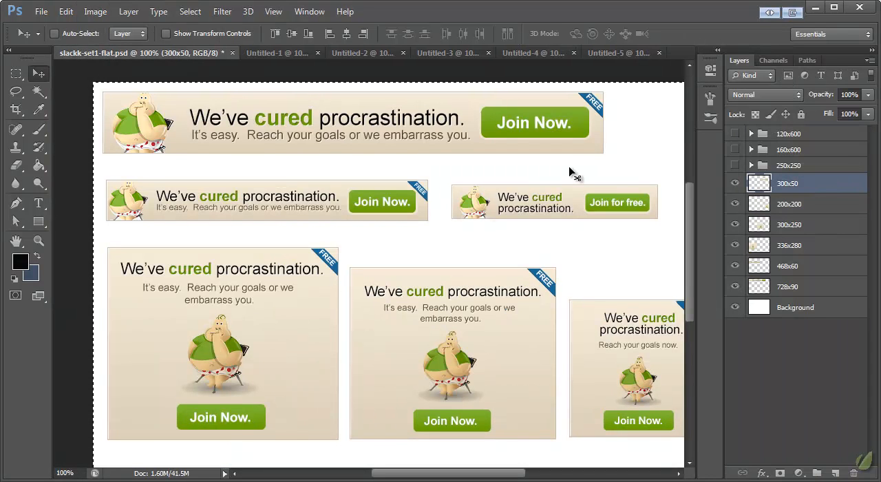
{"action": "key", "text": "ctrl+n"}
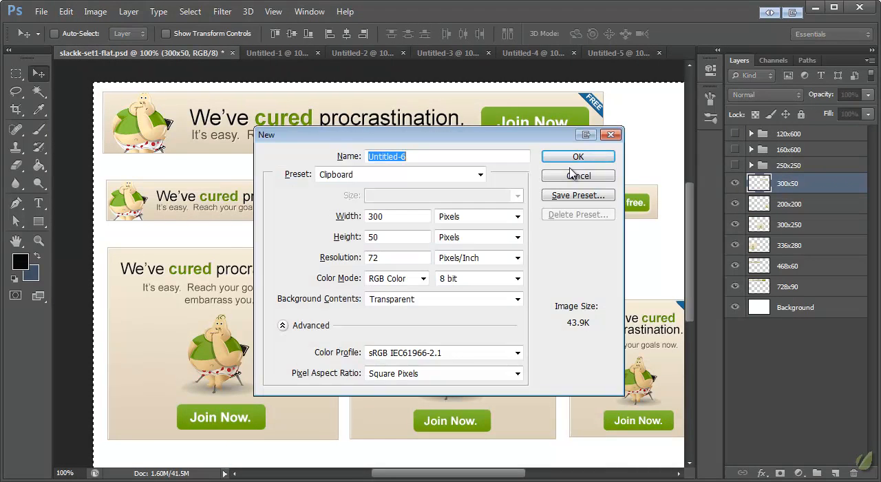
{"action": "key", "text": "Return"}
{"action": "key", "text": "ctrl+v"}
- Export the 300x50 banner for web as a quality 85 JPEG named 300x50 in the Set 1 folder
{"action": "key", "text": "ctrl+alt+shift+s"}
{"action": "left_click", "coordinate": [606, 472]}
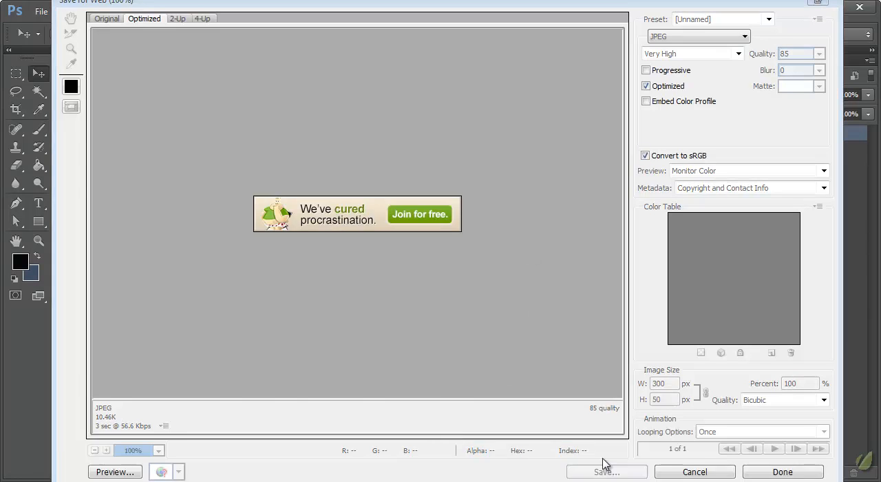
{"action": "type", "text": "300x50"}
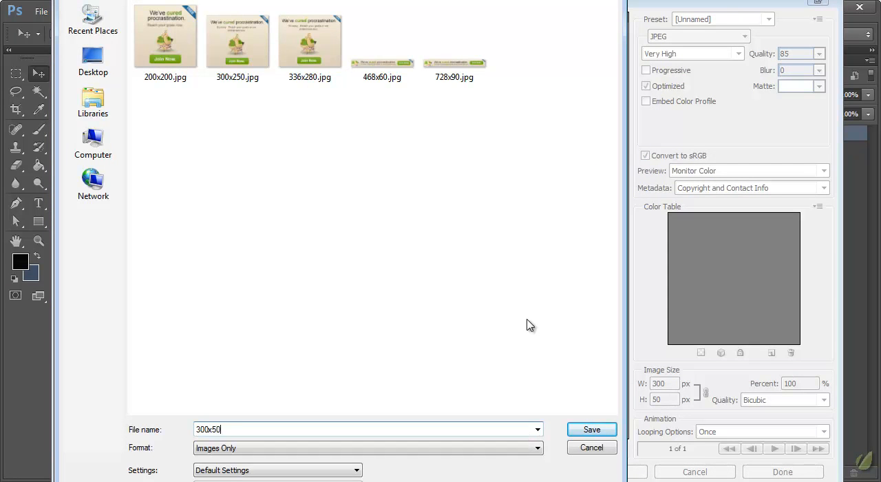
{"action": "key", "text": "Return"}
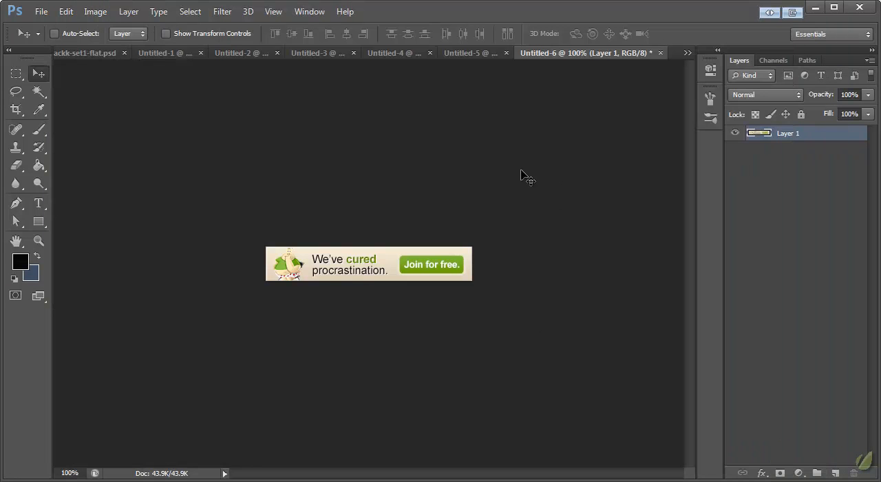
- Return to slackk-set1-flat.psd, switch to the Rectangular Marquee tool and clear the canvas selection
{"action": "left_click", "coordinate": [90, 55]}
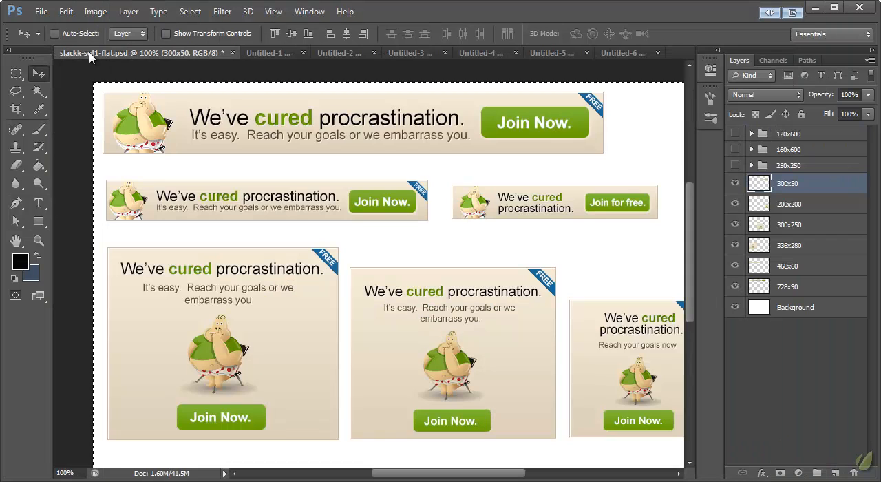
{"action": "left_click", "coordinate": [17, 74]}
{"action": "key", "text": "ctrl+d"}
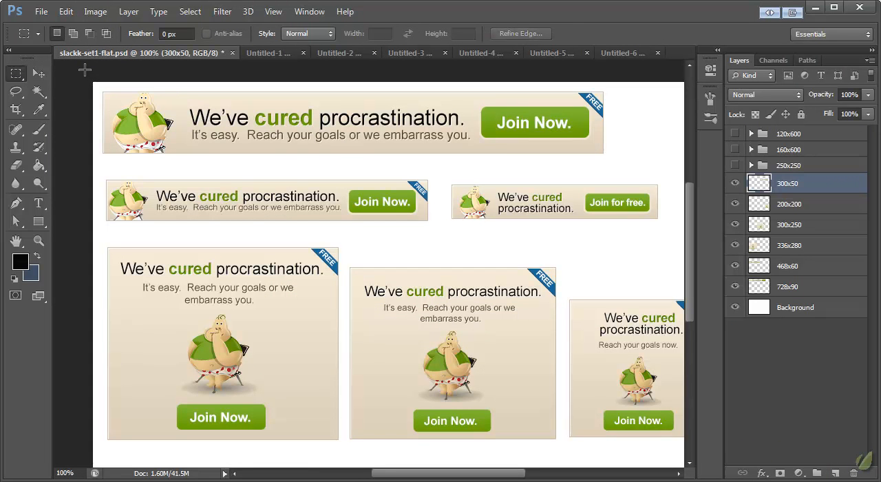